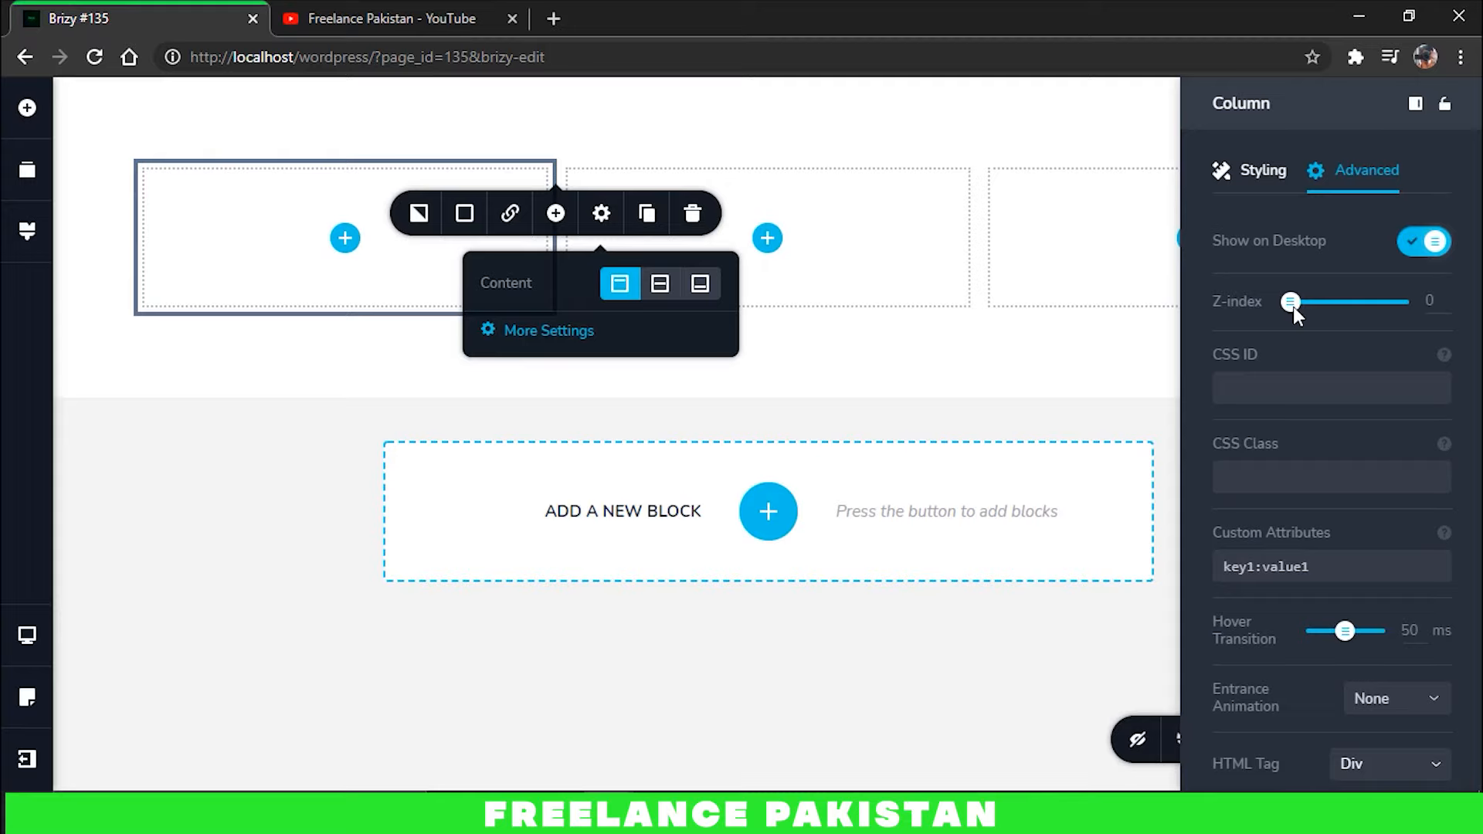
- Close the column's advanced settings and place an image element in each of the first two columns
{"action": "scroll", "coordinate": [1331, 387], "scroll_direction": "down", "scroll_amount": 1}
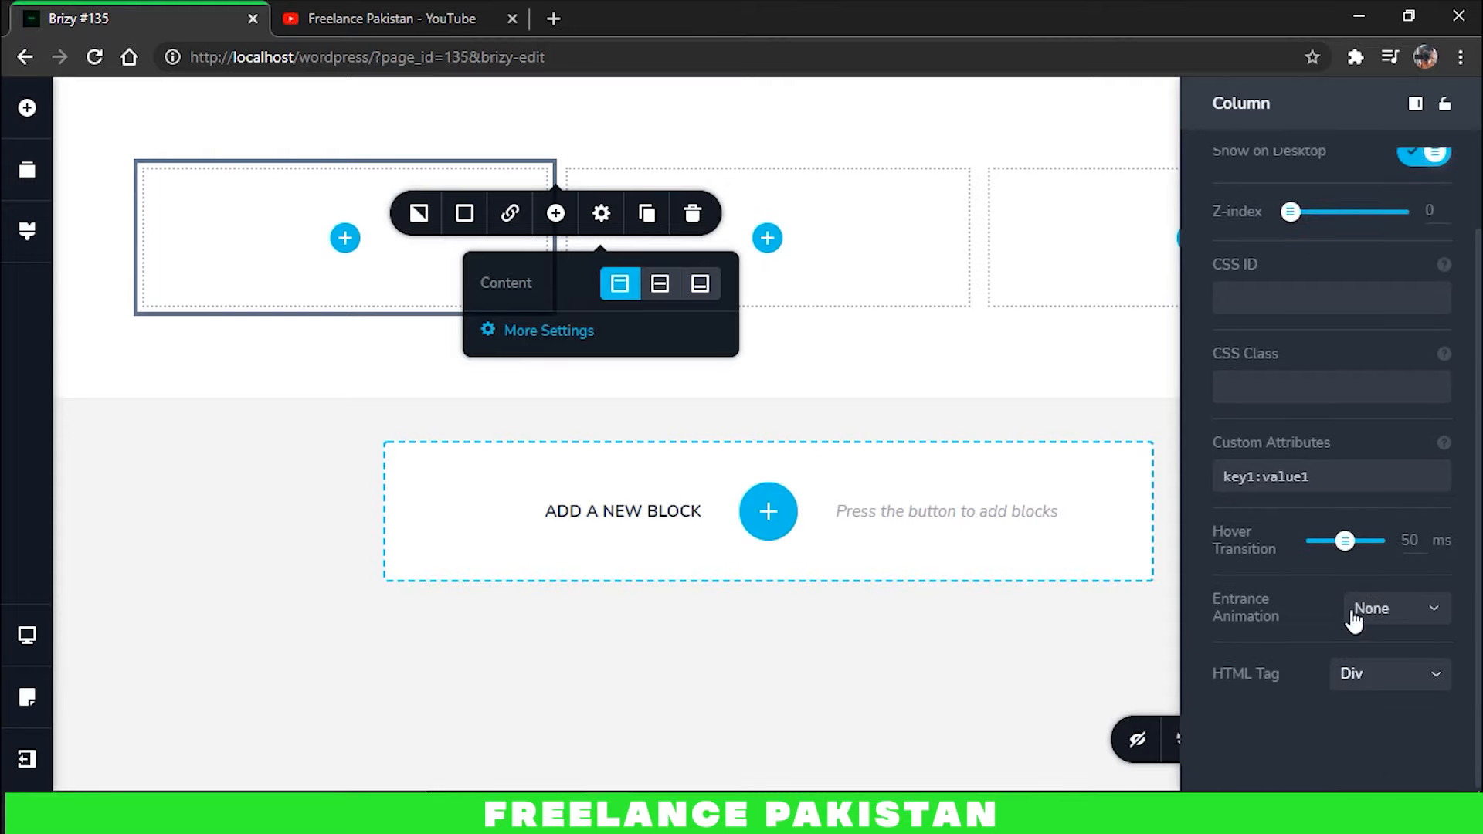
{"action": "left_click", "coordinate": [1133, 368]}
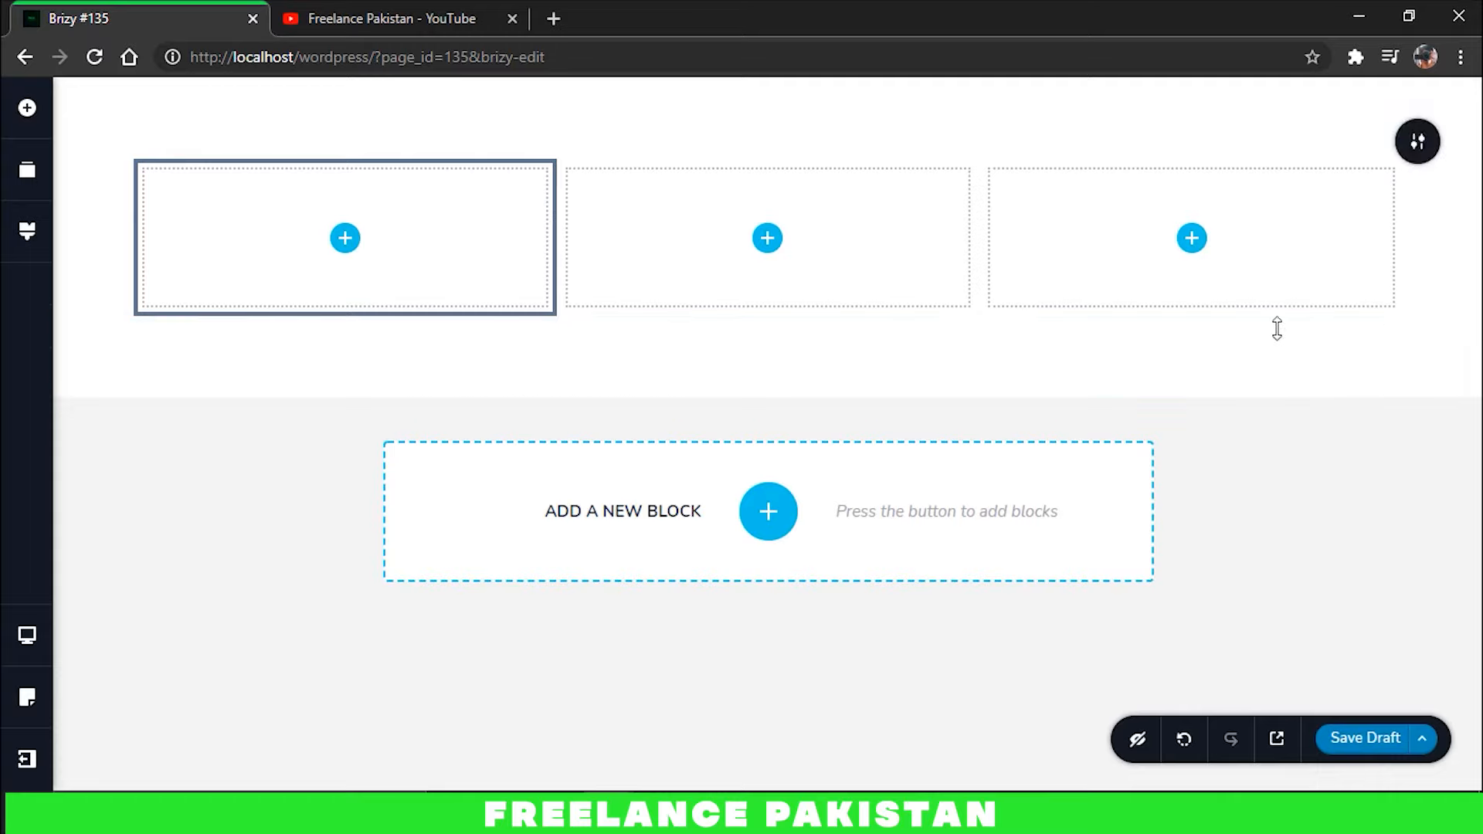
{"action": "left_click", "coordinate": [344, 237]}
{"action": "left_click_drag", "start_coordinate": [131, 362], "coordinate": [411, 227]}
{"action": "left_click_drag", "start_coordinate": [130, 361], "coordinate": [741, 331]}
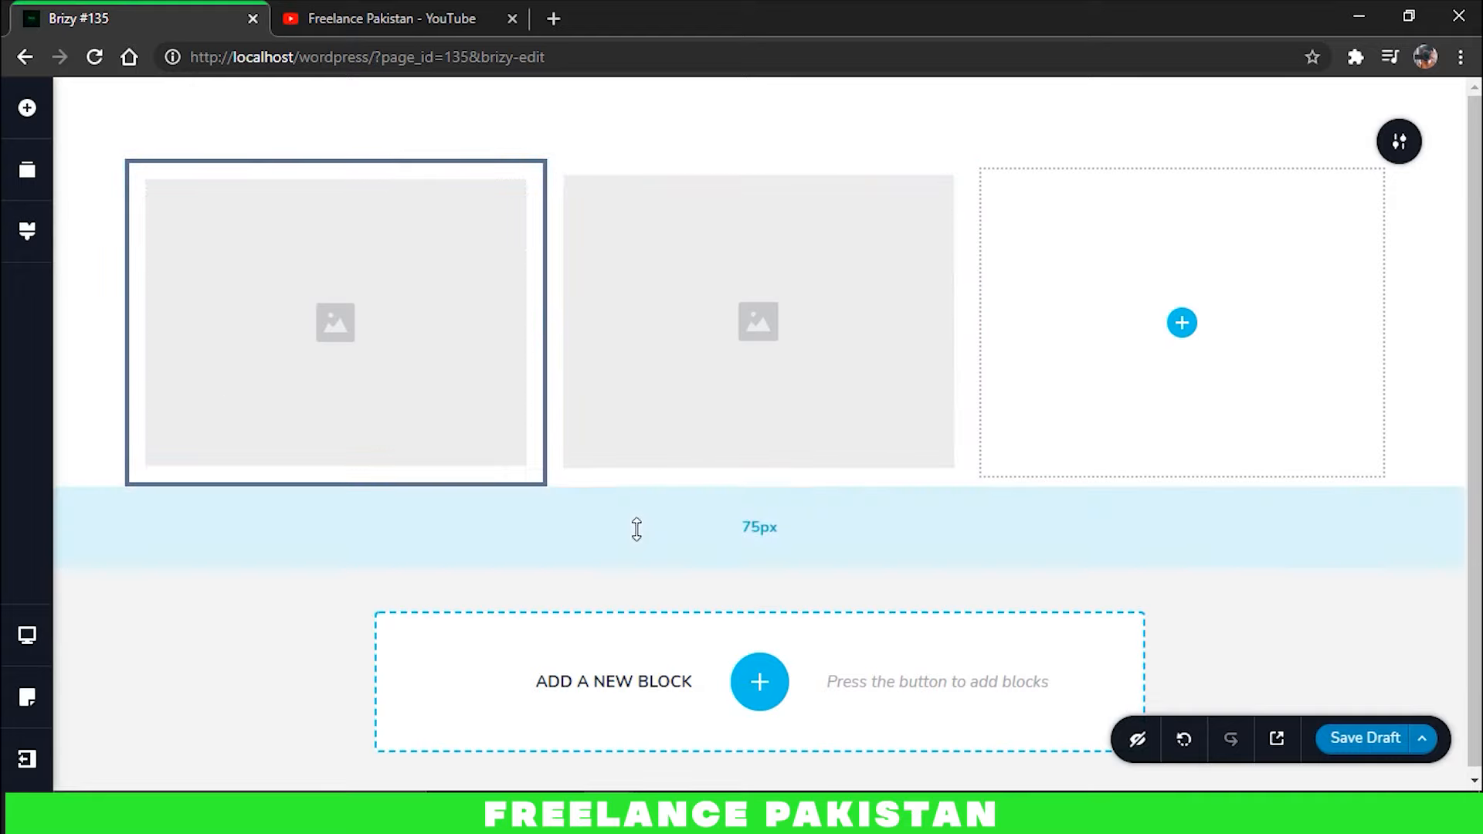
- Widen the first column to about 40.7% of the row and enlarge the third column by narrowing the middle one
{"action": "left_click", "coordinate": [489, 359]}
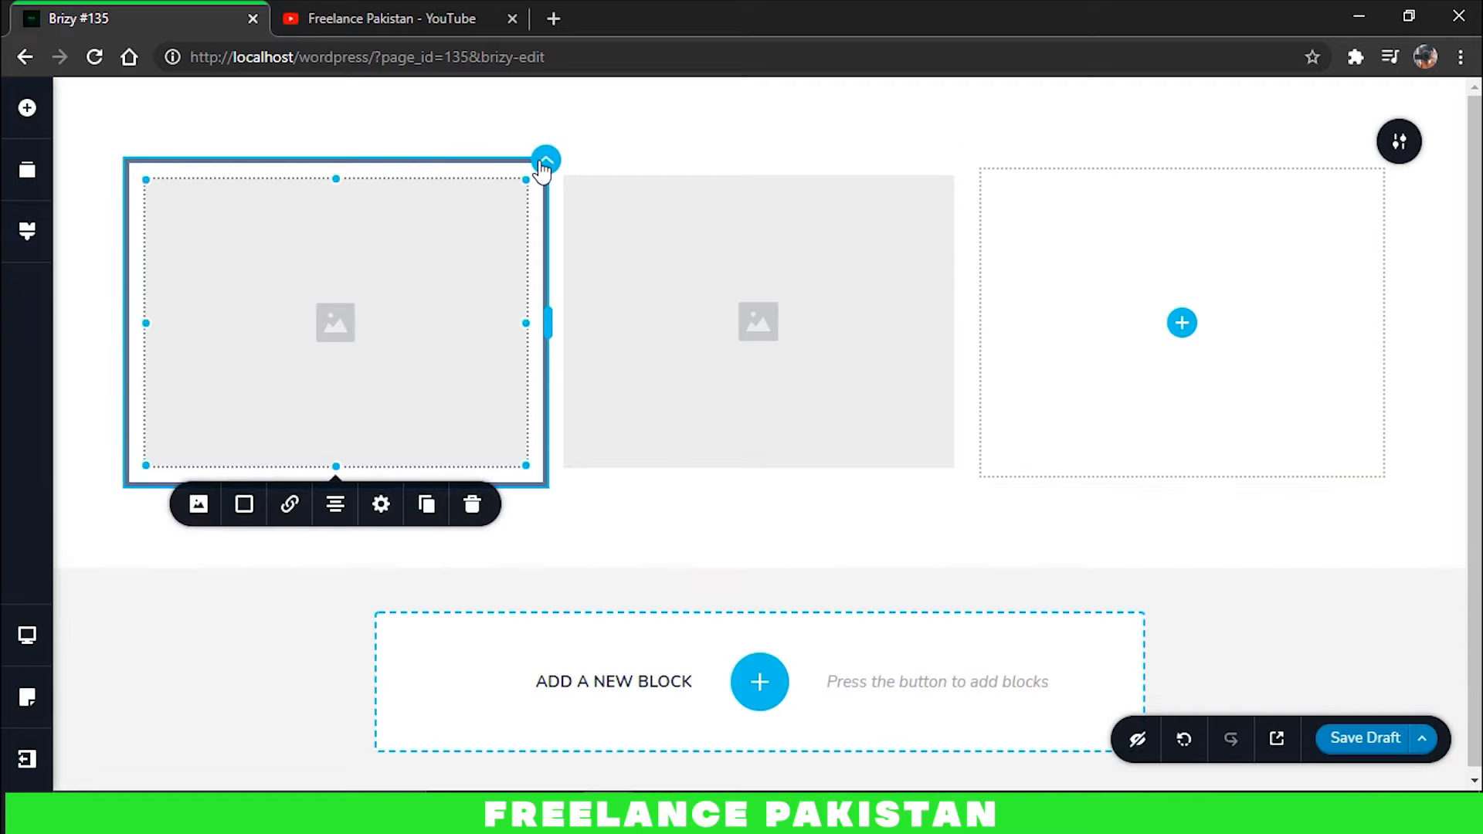
{"action": "left_click", "coordinate": [701, 552]}
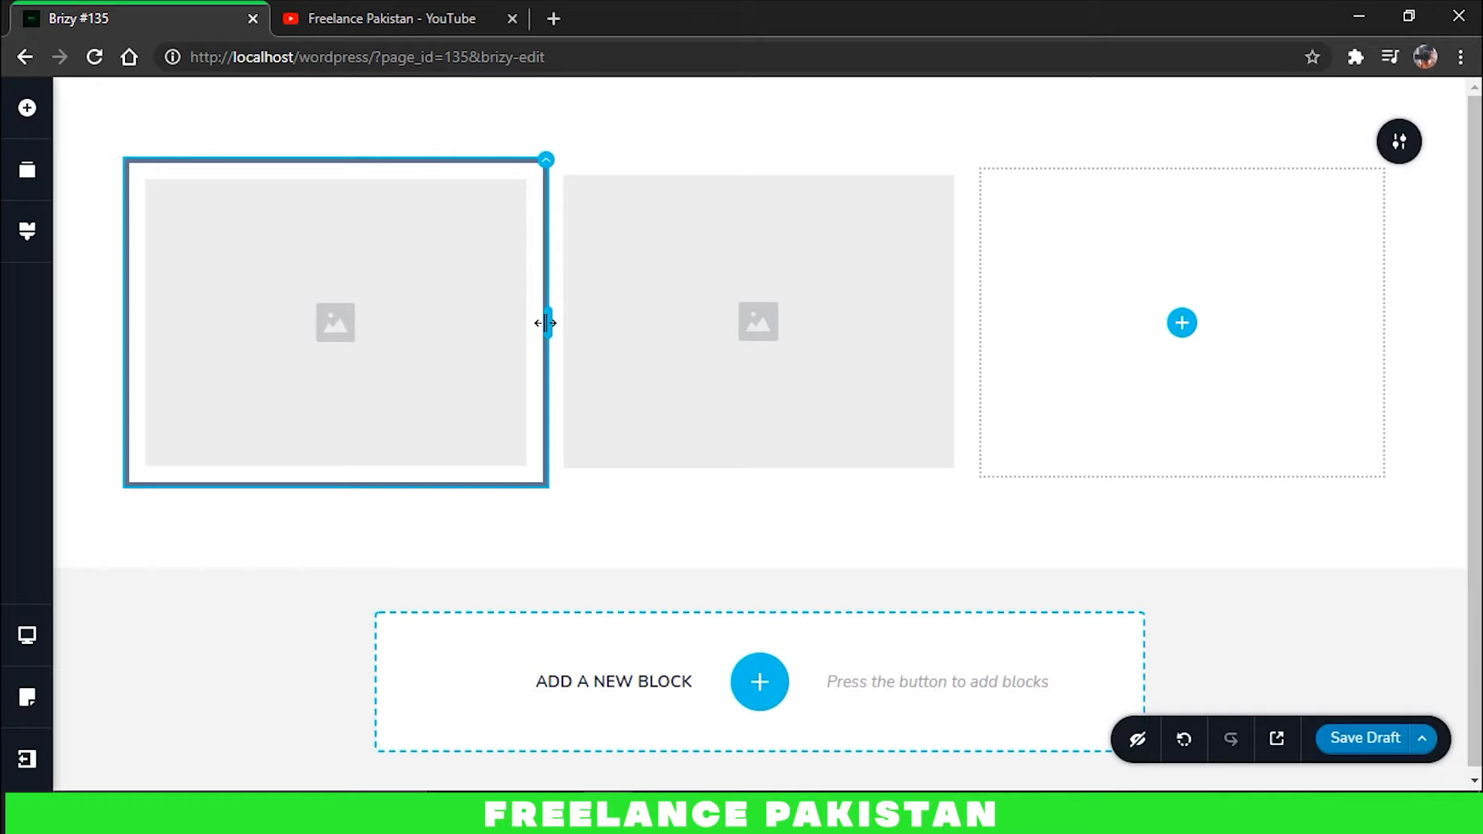
{"action": "left_click_drag", "start_coordinate": [546, 323], "coordinate": [642, 324]}
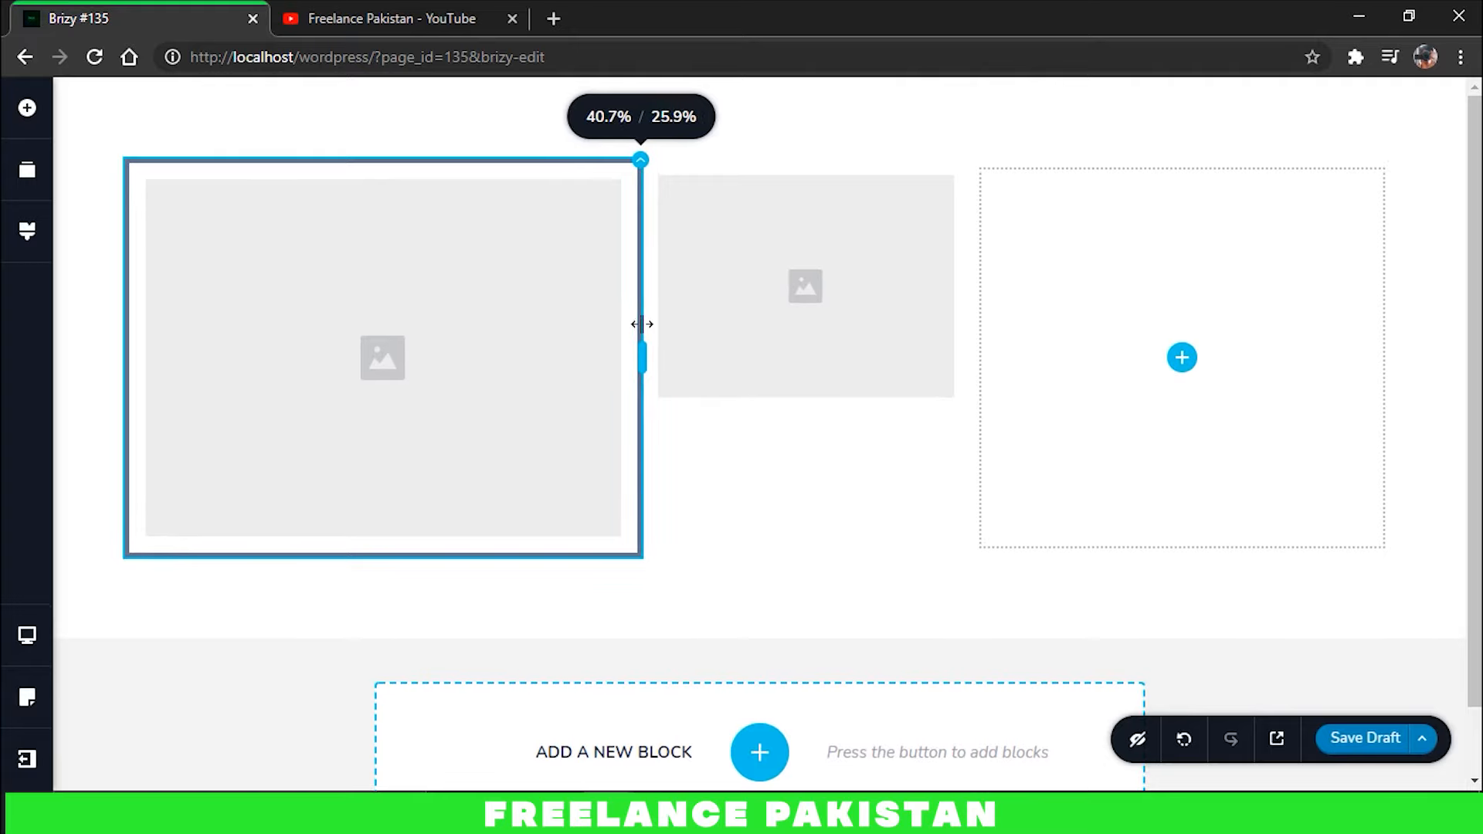
{"action": "left_click_drag", "start_coordinate": [642, 324], "coordinate": [643, 323]}
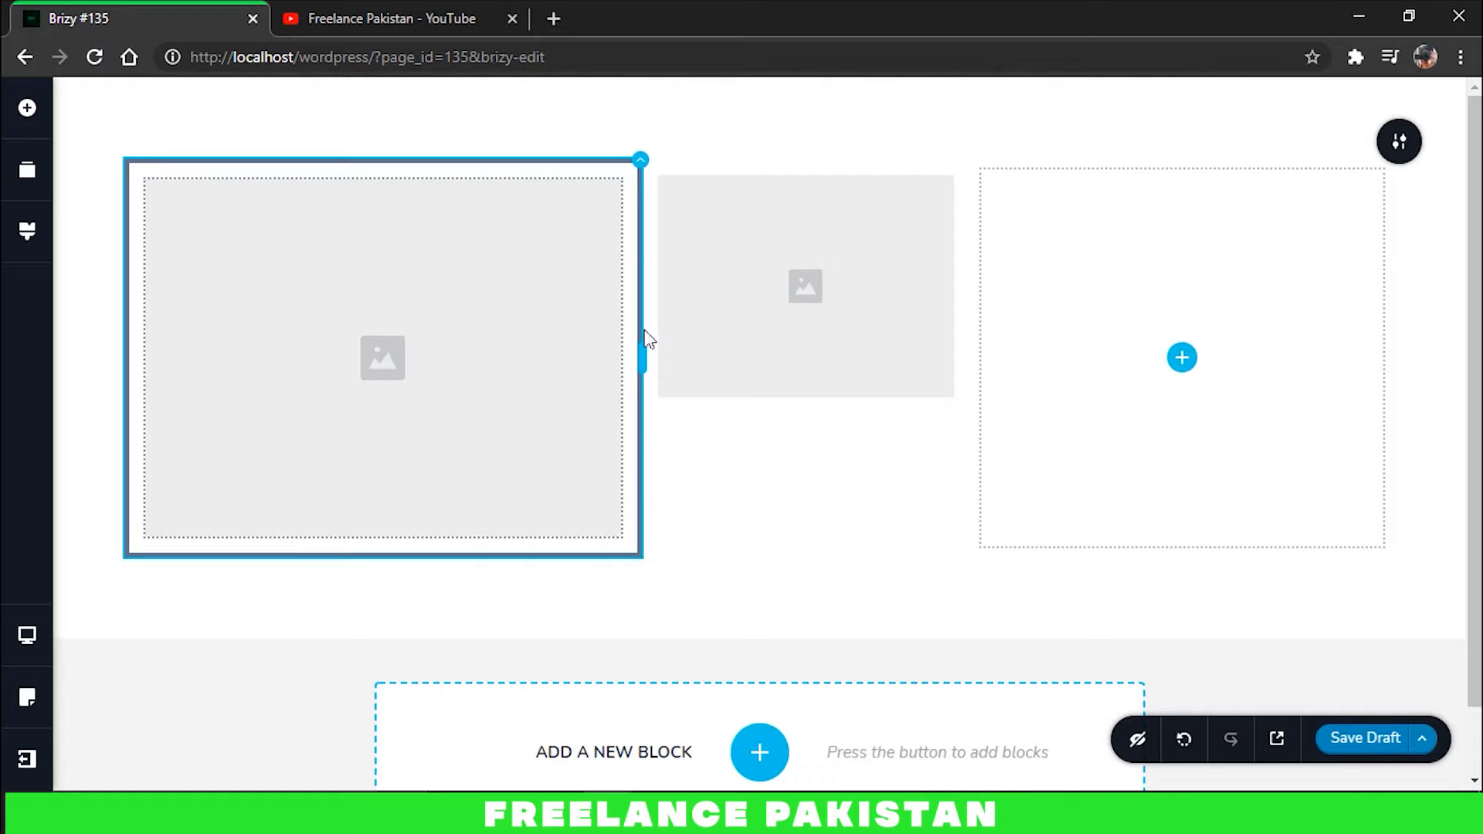
{"action": "left_click_drag", "start_coordinate": [970, 353], "coordinate": [862, 347]}
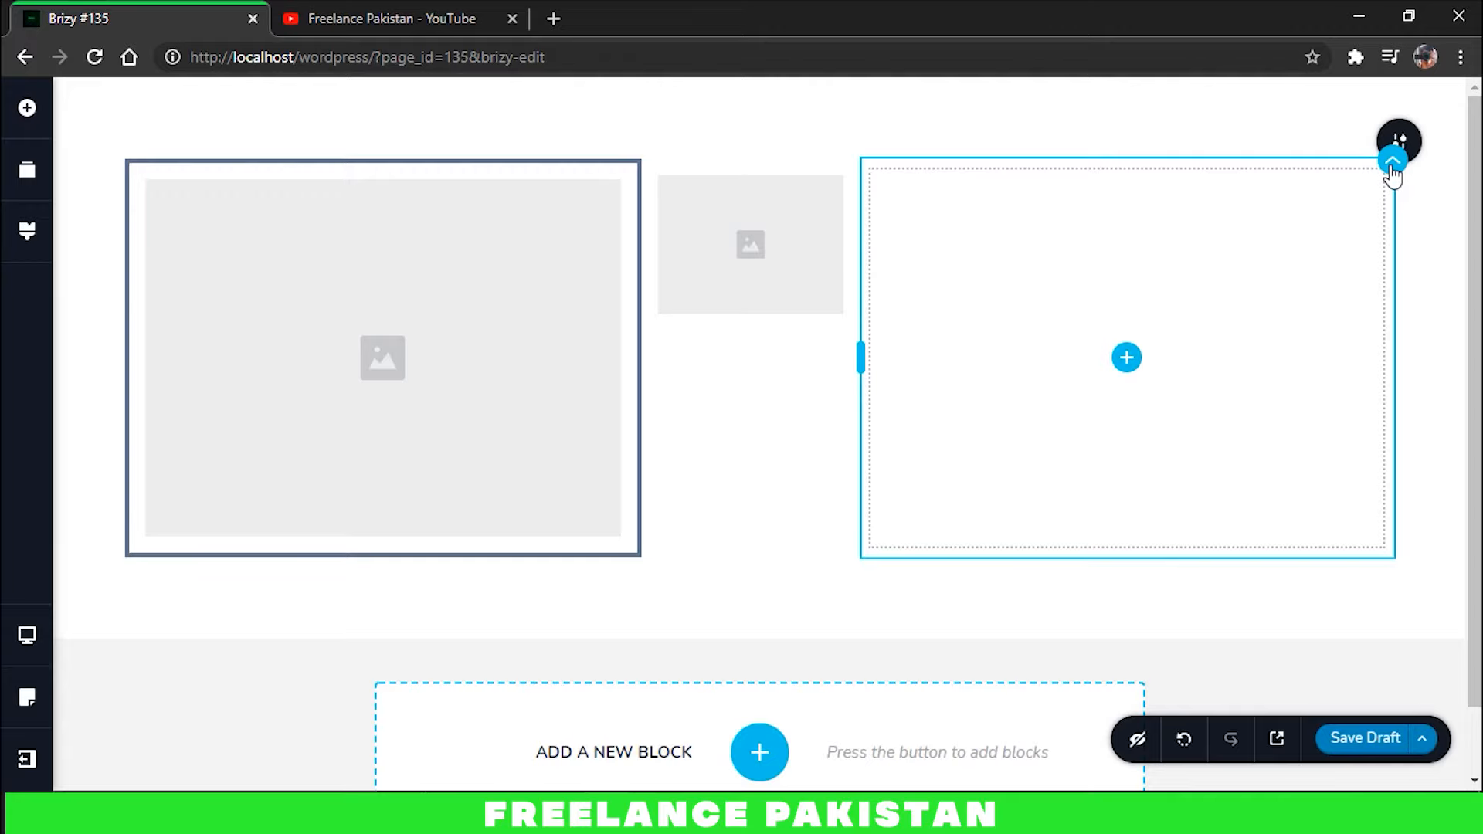
- Add a blank create-your-own block below the three-column block
{"action": "scroll", "coordinate": [758, 678], "scroll_direction": "down", "scroll_amount": 1}
{"action": "left_click", "coordinate": [757, 678]}
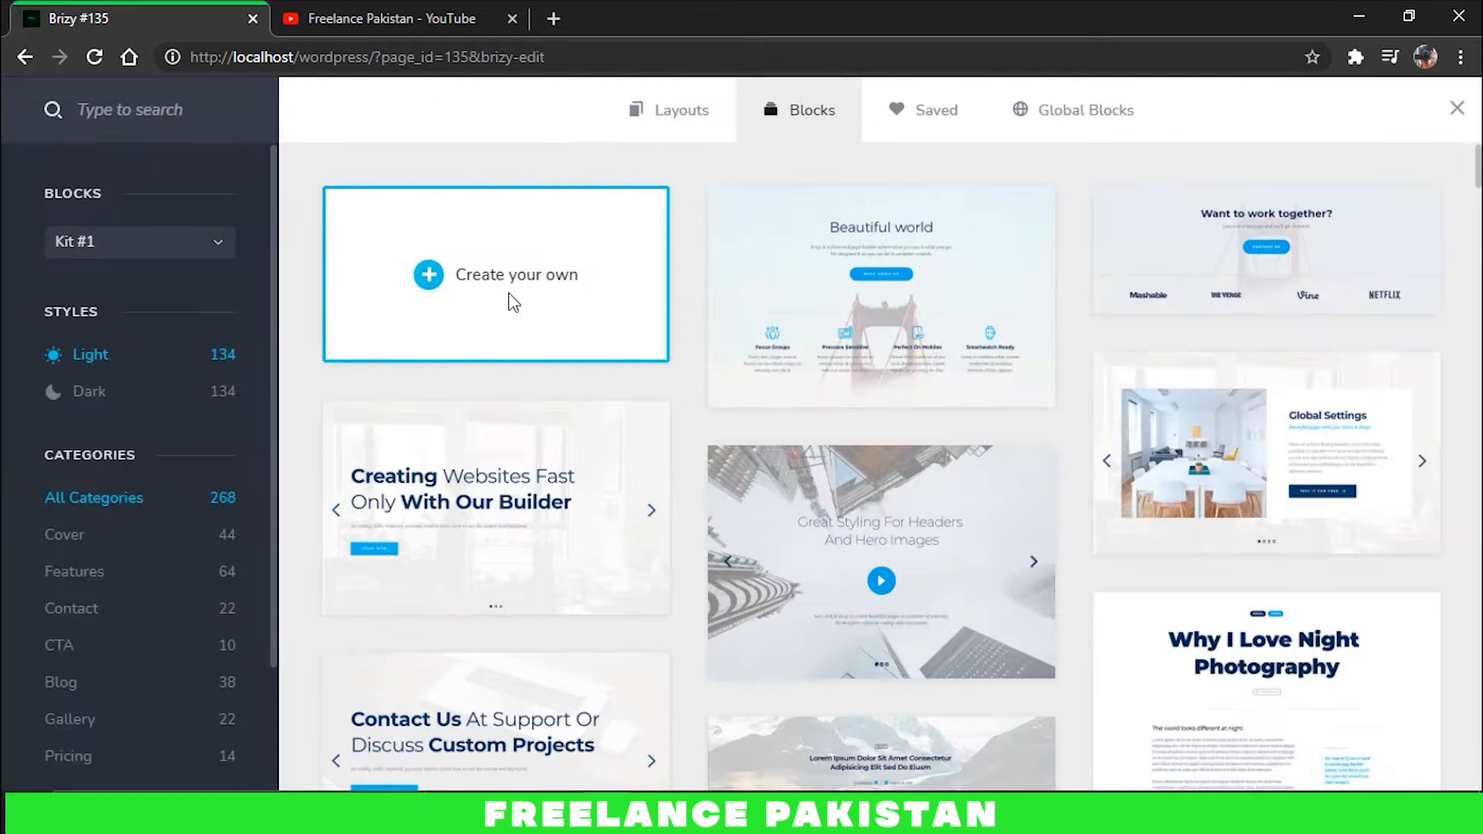
{"action": "left_click", "coordinate": [517, 303]}
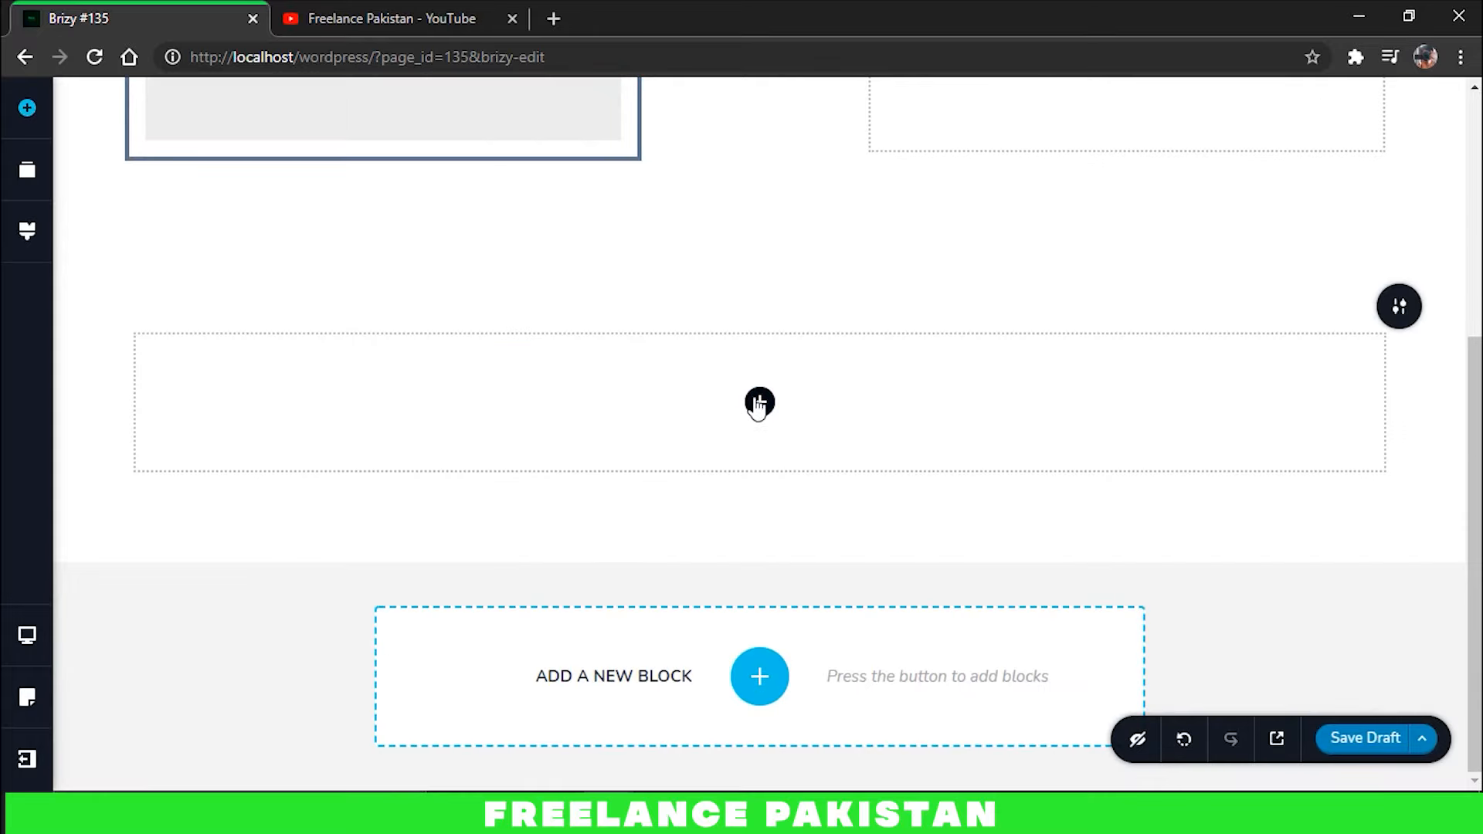
- Insert an image element into the new blank block
{"action": "left_click", "coordinate": [759, 401]}
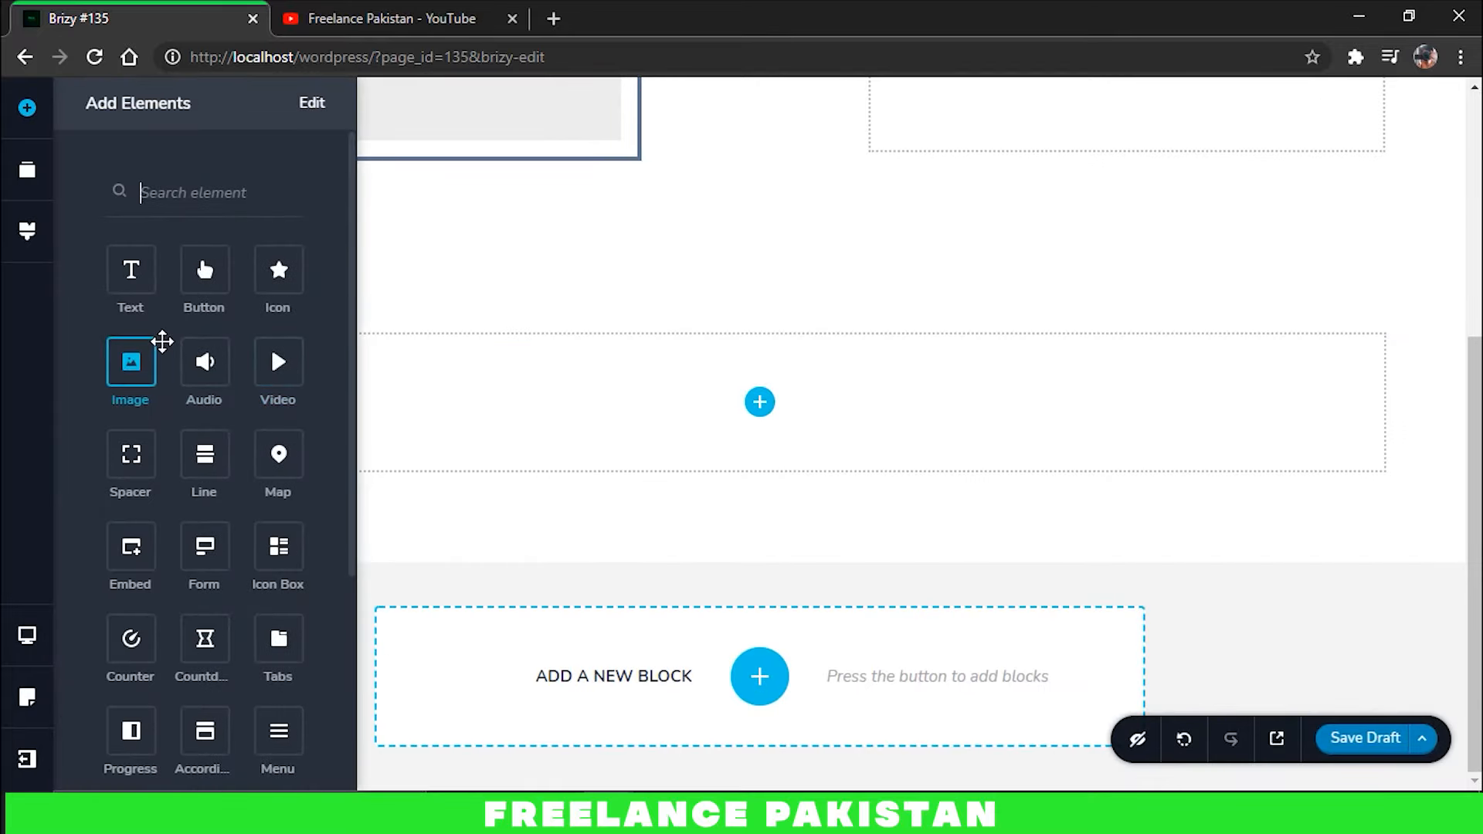
{"action": "scroll", "coordinate": [162, 341], "scroll_direction": "down", "scroll_amount": 1}
{"action": "left_click_drag", "start_coordinate": [165, 248], "coordinate": [759, 413]}
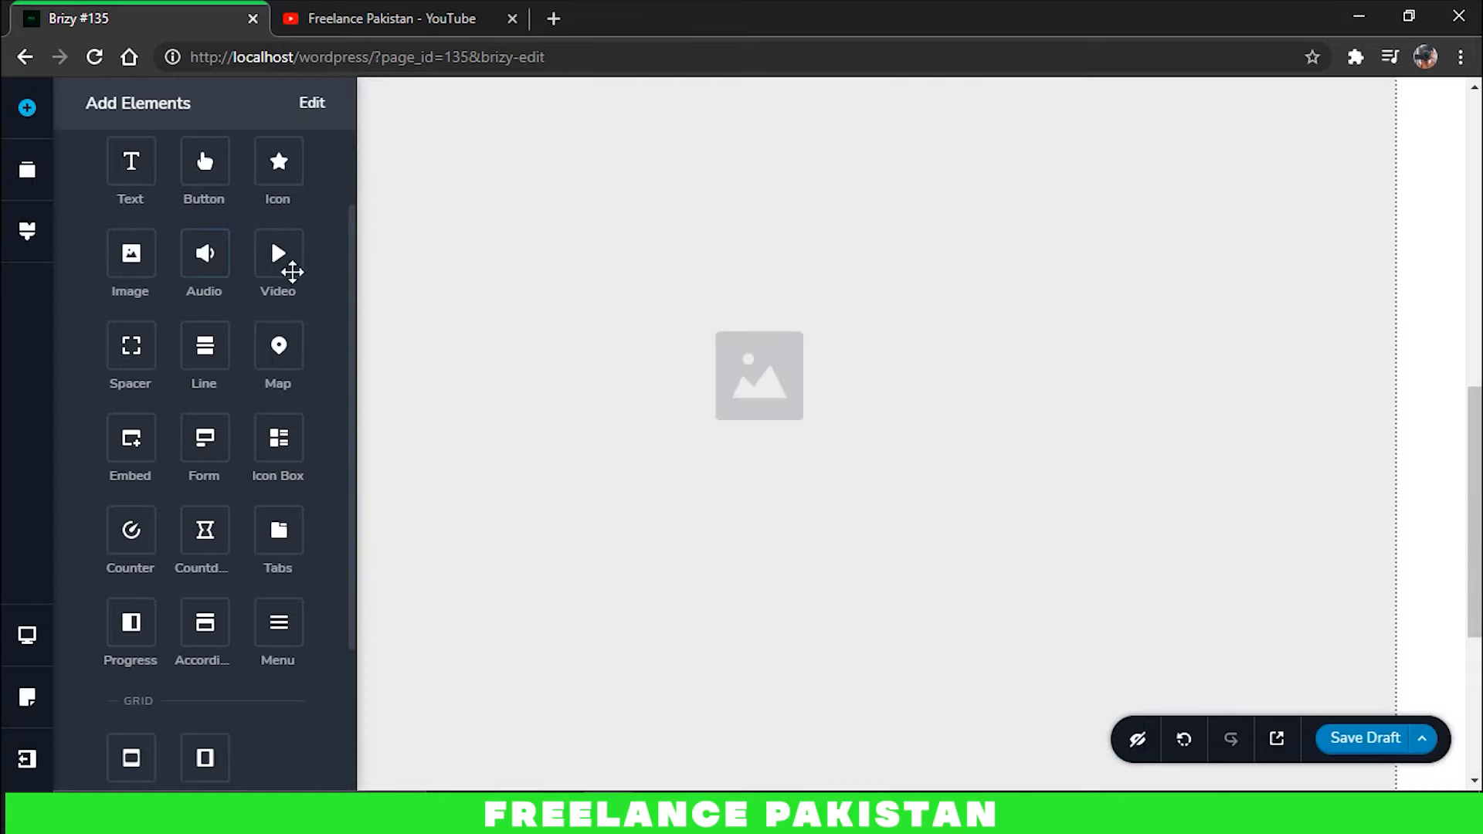
{"action": "left_click", "coordinate": [697, 216]}
- Resize the image placeholder in the new block to a narrower, shorter portrait shape centred in the row
{"action": "scroll", "coordinate": [1096, 293], "scroll_direction": "up", "scroll_amount": 3}
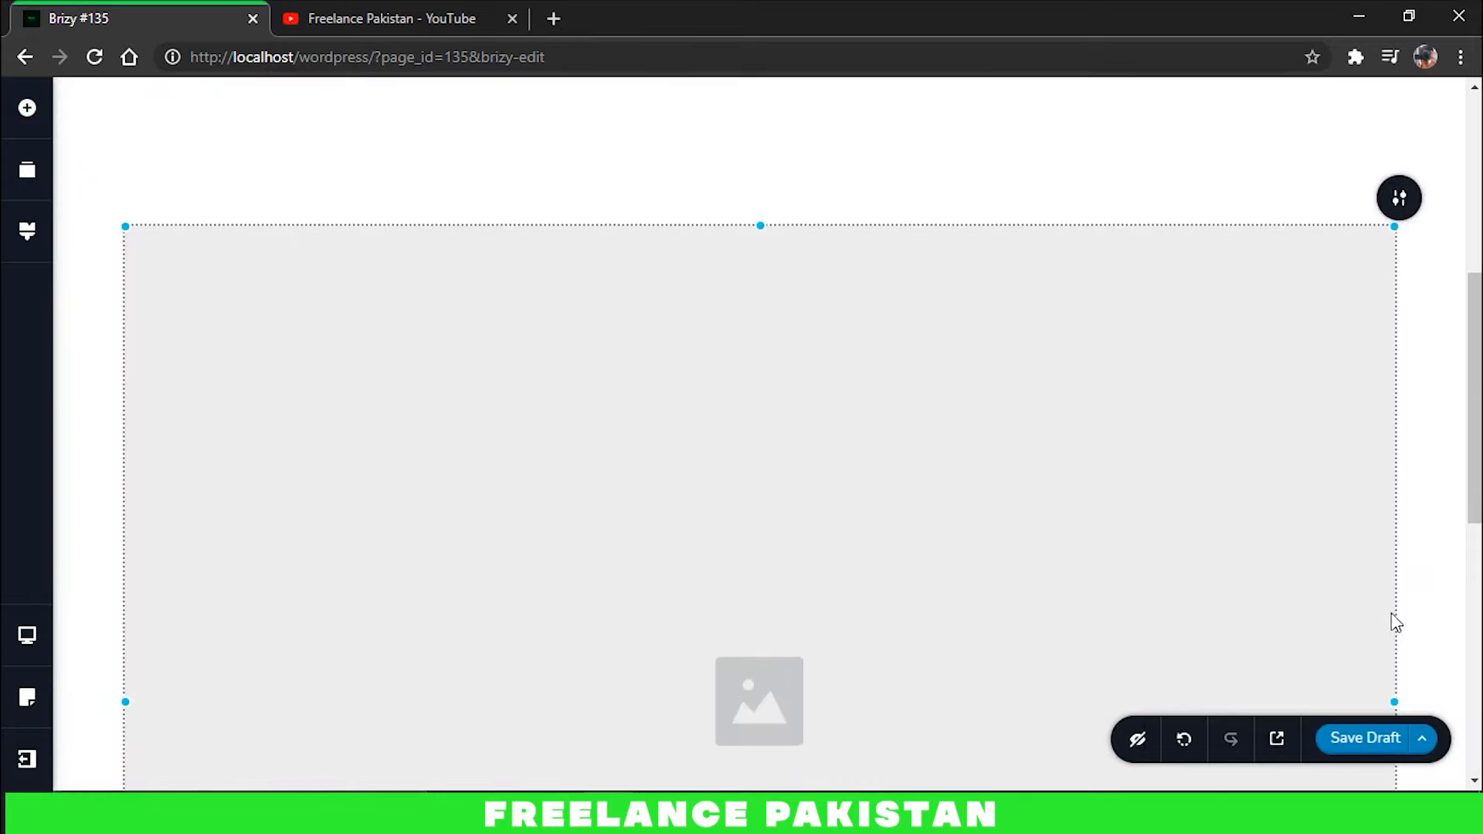
{"action": "scroll", "coordinate": [1359, 564], "scroll_direction": "down", "scroll_amount": 3}
{"action": "left_click_drag", "start_coordinate": [1392, 484], "coordinate": [917, 440]}
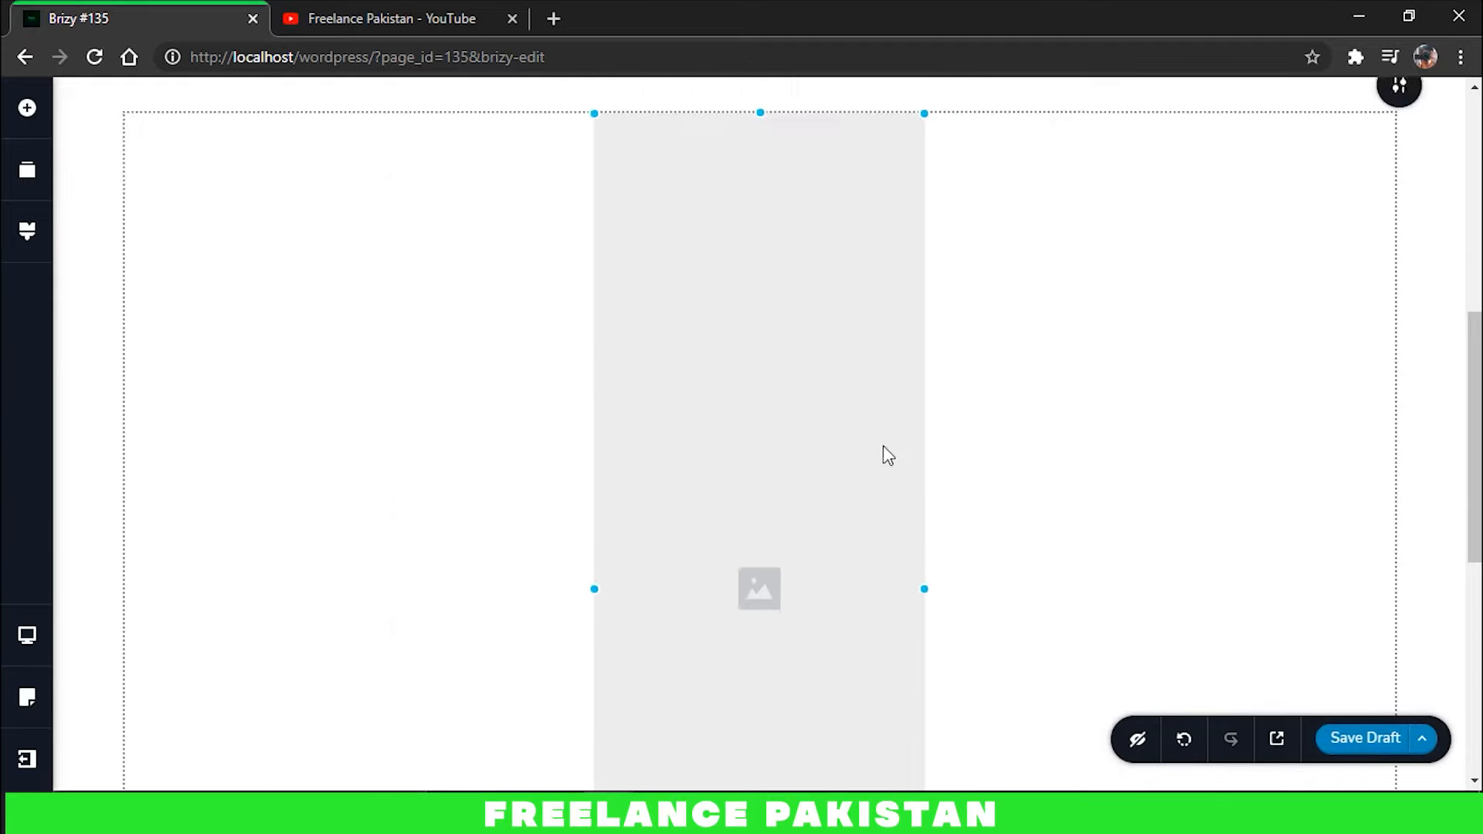
{"action": "scroll", "coordinate": [888, 456], "scroll_direction": "up", "scroll_amount": 1}
{"action": "left_click_drag", "start_coordinate": [757, 224], "coordinate": [688, 787]}
{"action": "scroll", "coordinate": [1050, 479], "scroll_direction": "up", "scroll_amount": 2}
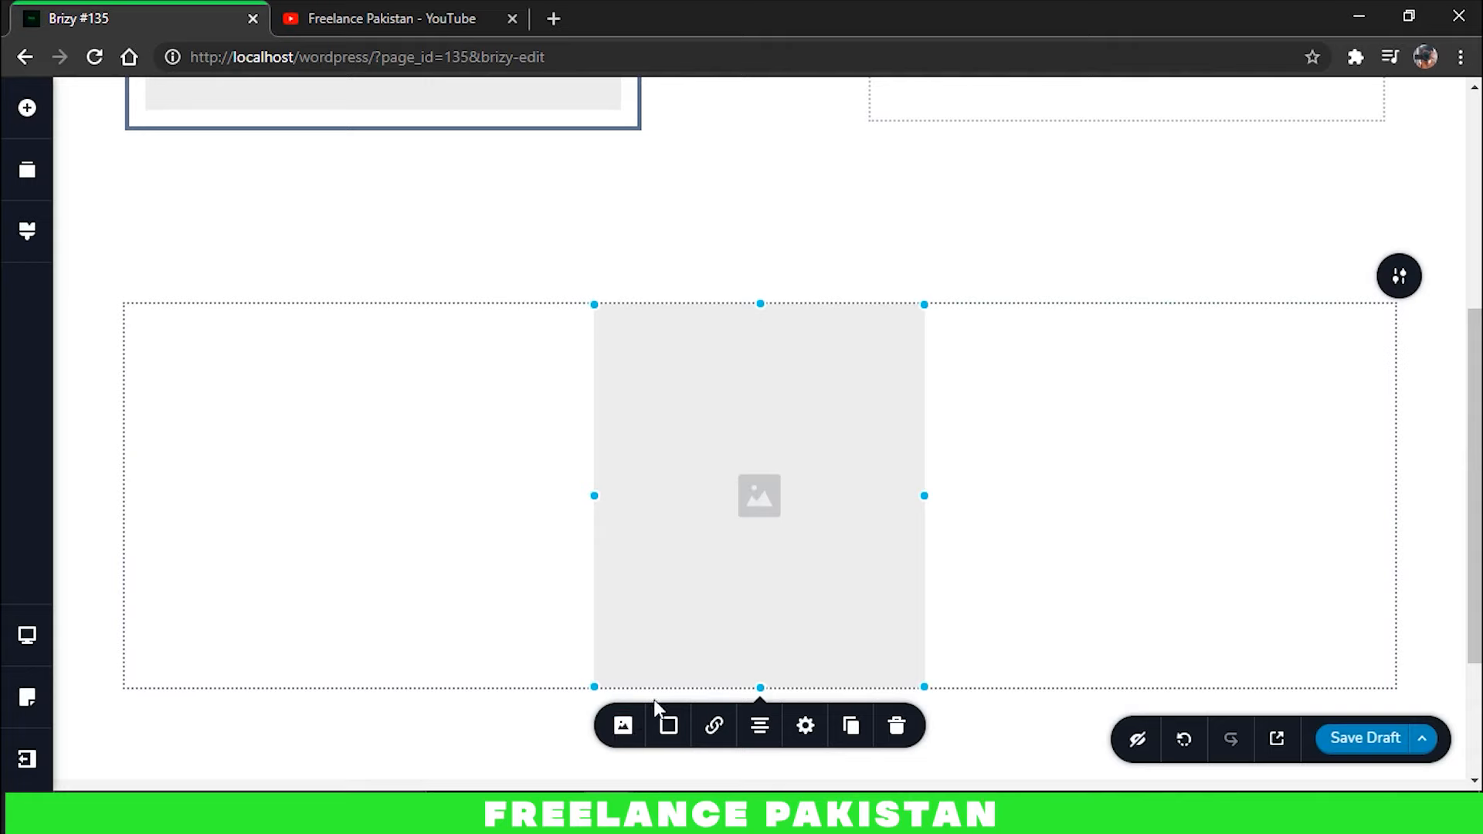
- Try the hexagonal portrait photo from the media library in the image element and clear it again
{"action": "left_click", "coordinate": [626, 724]}
{"action": "left_click", "coordinate": [672, 505]}
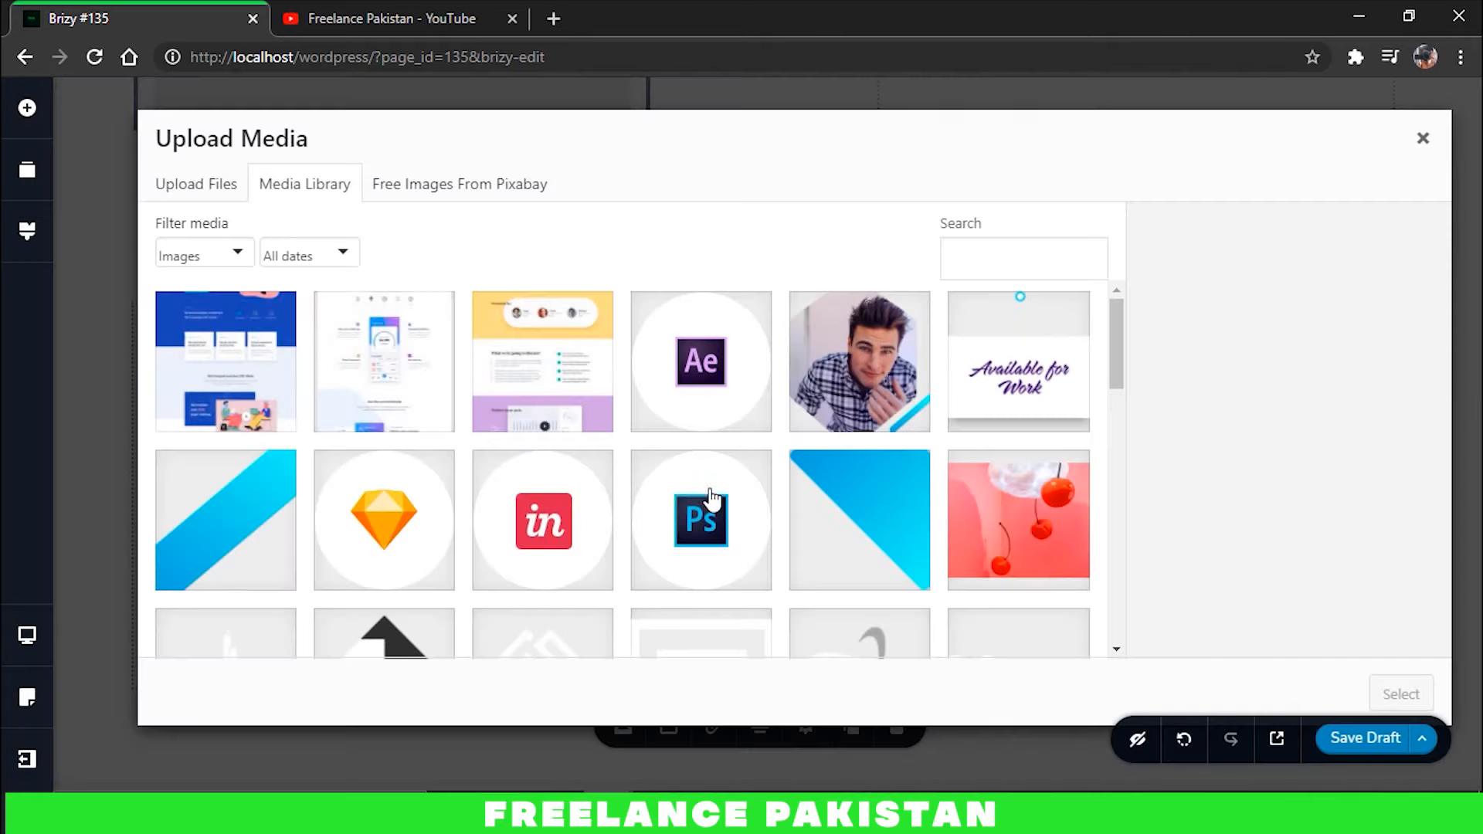
{"action": "left_click", "coordinate": [871, 377]}
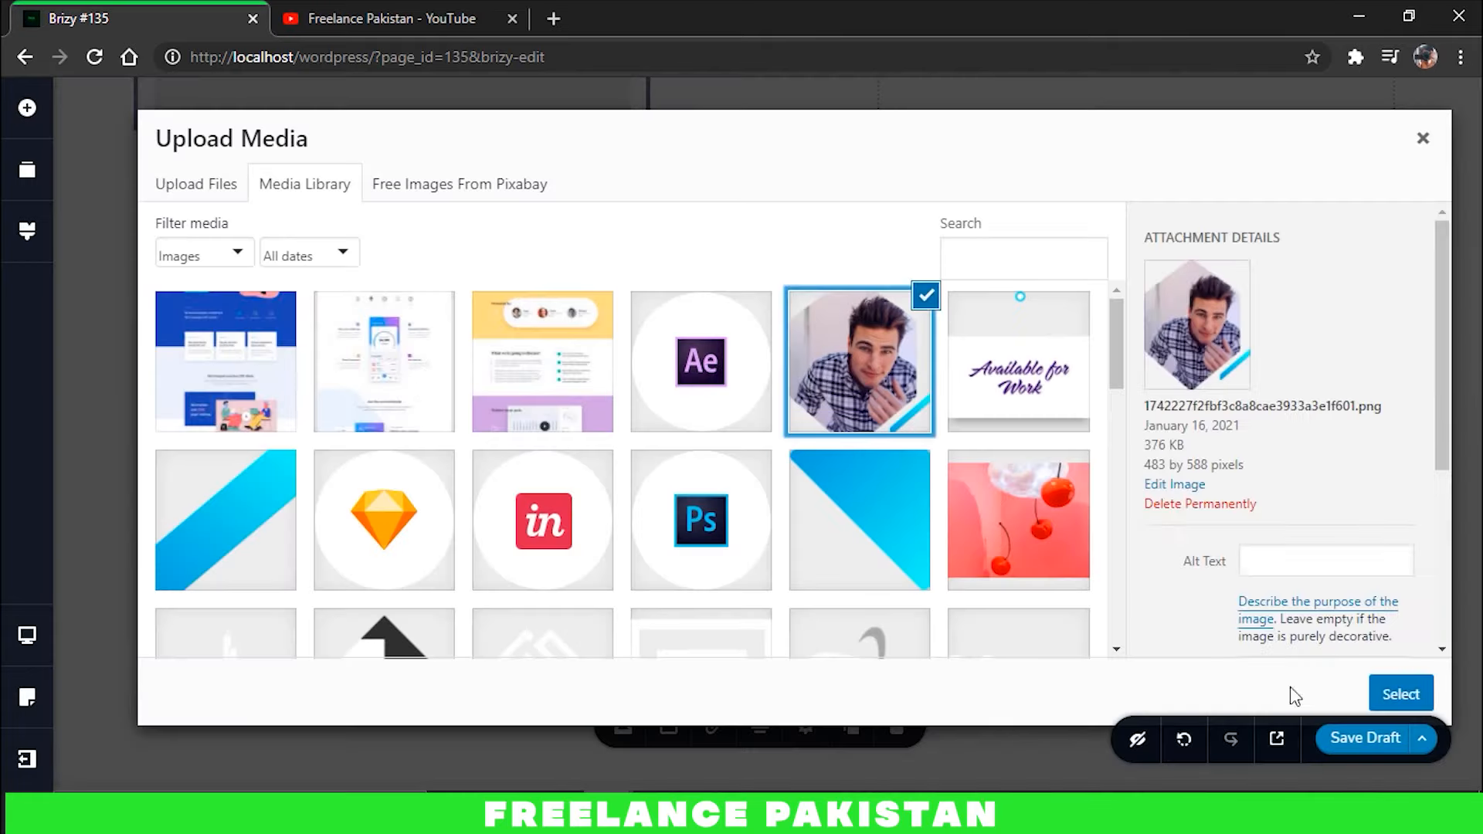
{"action": "left_click", "coordinate": [1400, 694]}
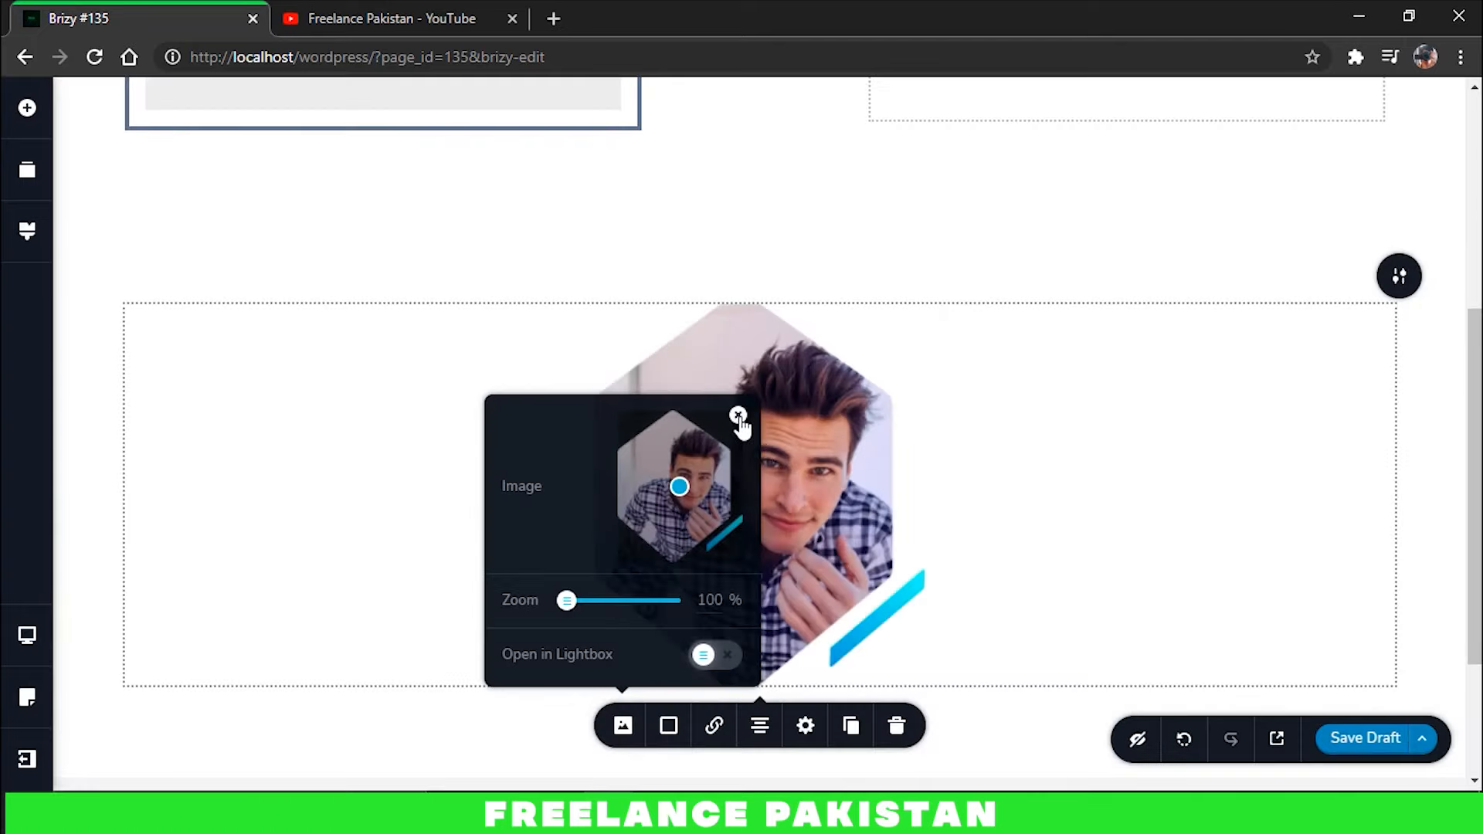
{"action": "left_click", "coordinate": [739, 417]}
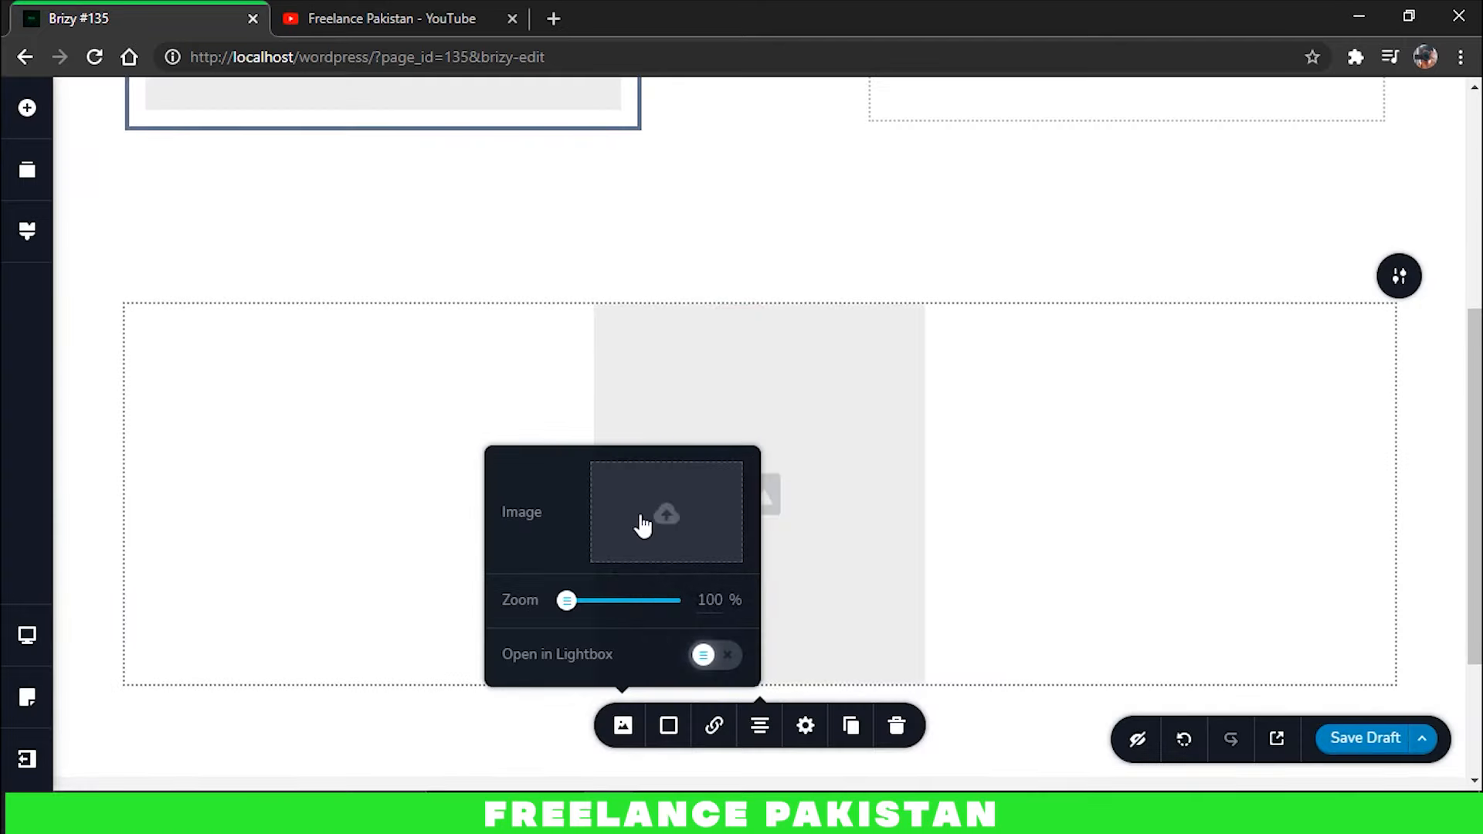
- Fill the image element with the hexagonal portrait photo from the media library
{"action": "left_click", "coordinate": [660, 525]}
{"action": "left_click", "coordinate": [876, 372]}
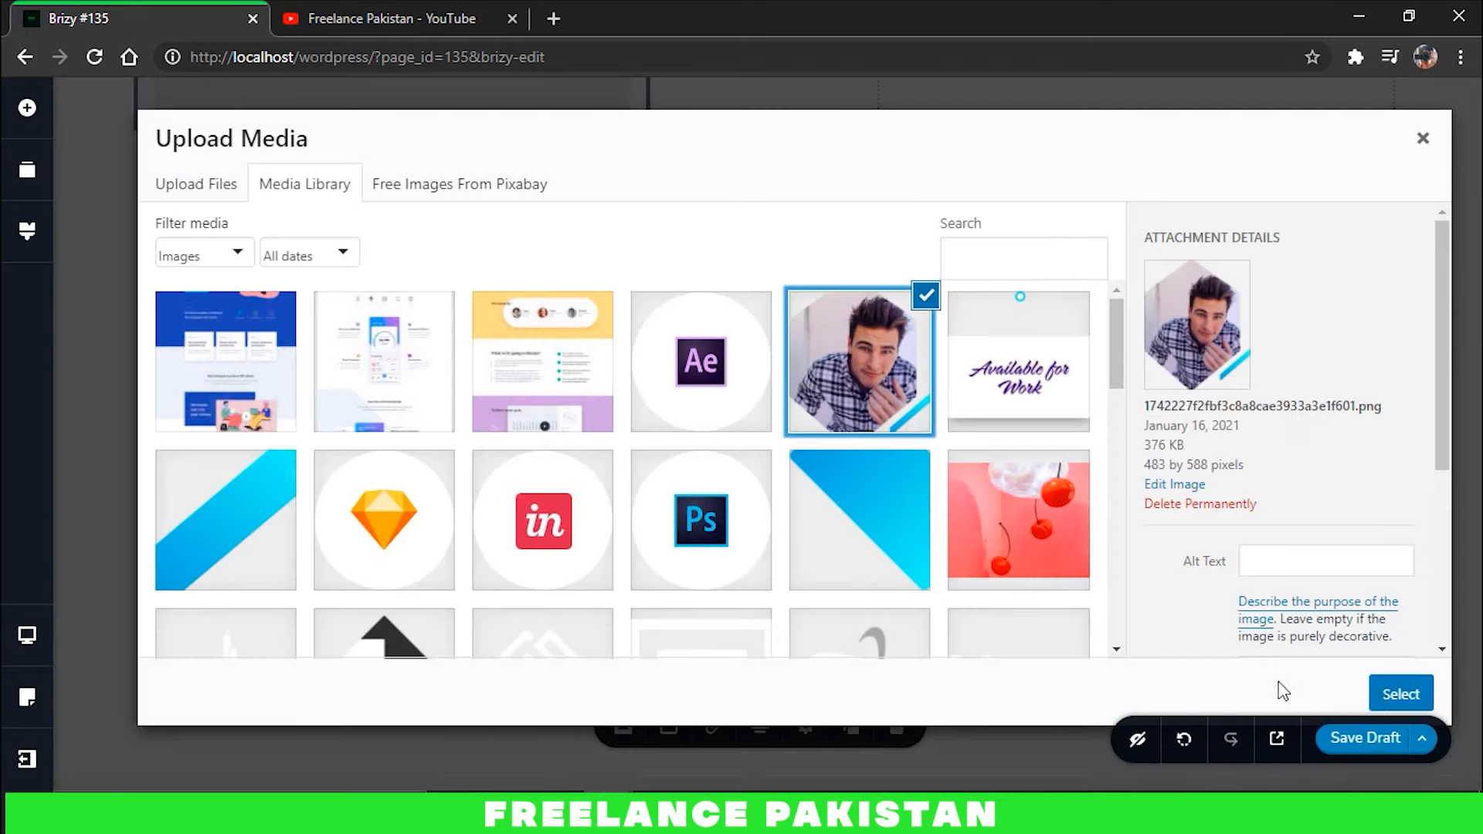
{"action": "left_click", "coordinate": [1396, 694]}
{"action": "left_click", "coordinate": [996, 467]}
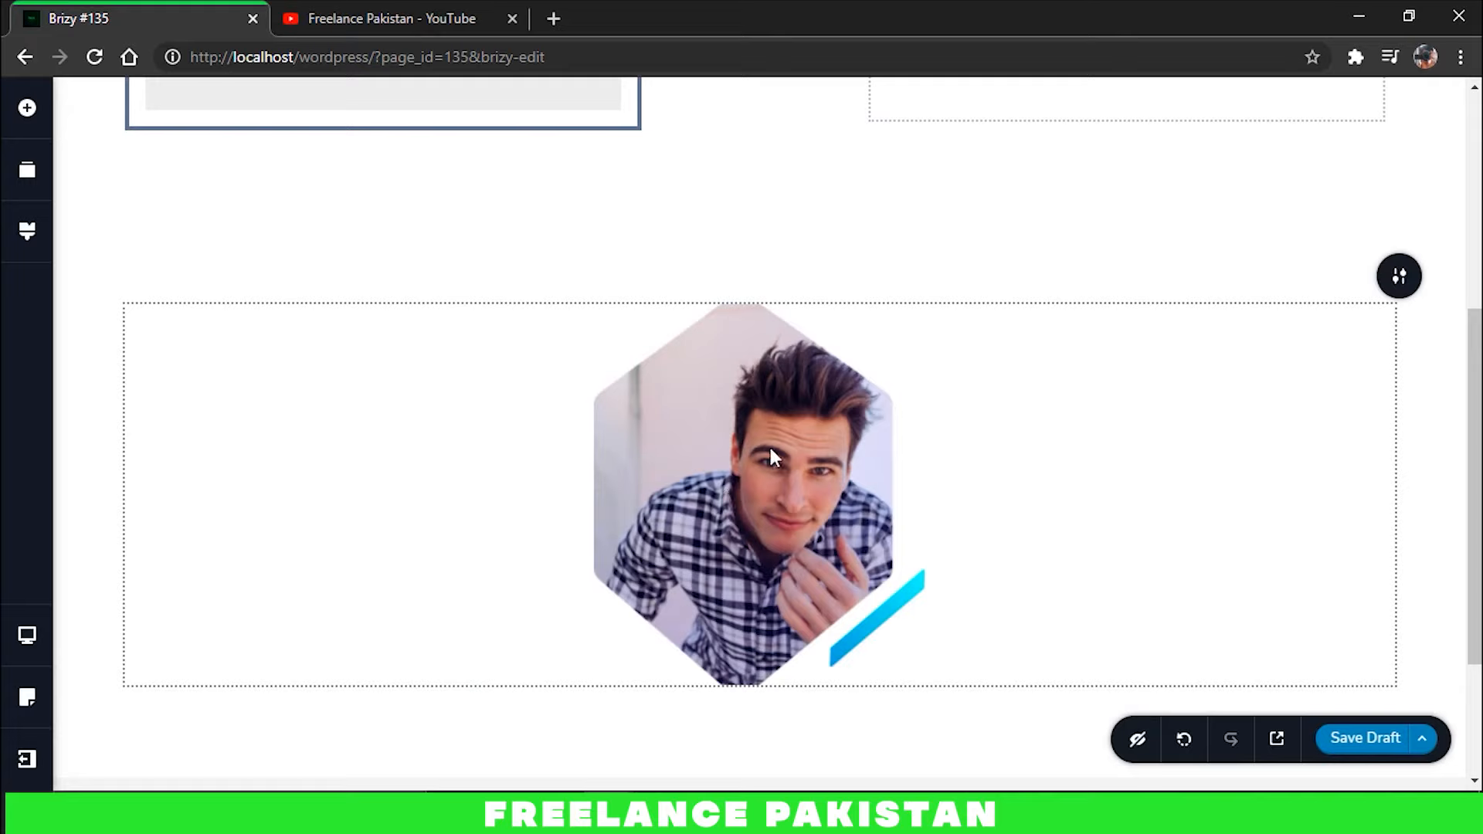
{"action": "left_click", "coordinate": [861, 465]}
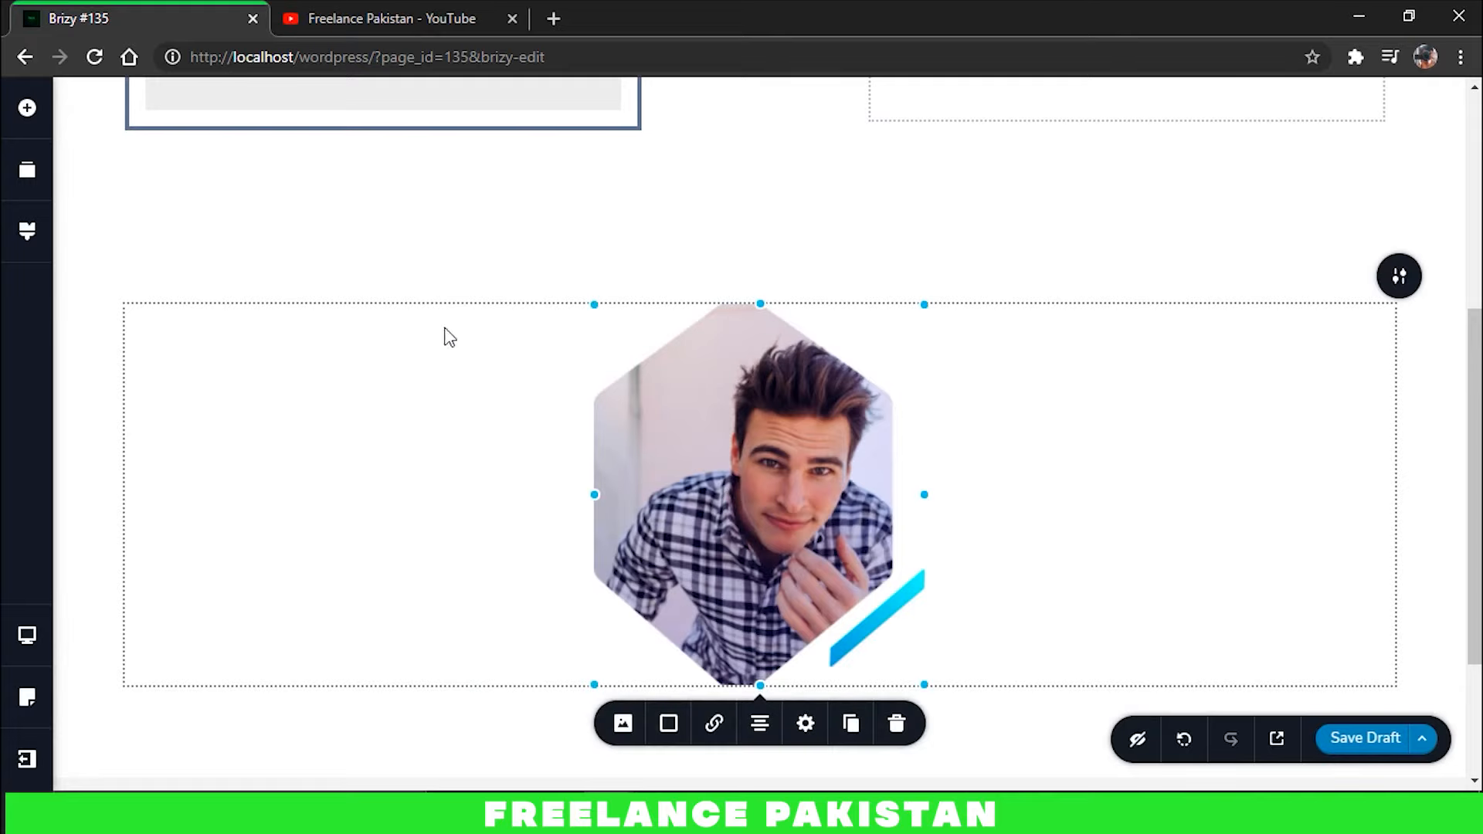
- Add a text element below the portrait and replace its dummy paragraph with "Hi we're TEAMRVNG"
{"action": "left_click", "coordinate": [27, 108]}
{"action": "left_click_drag", "start_coordinate": [306, 340], "coordinate": [743, 699]}
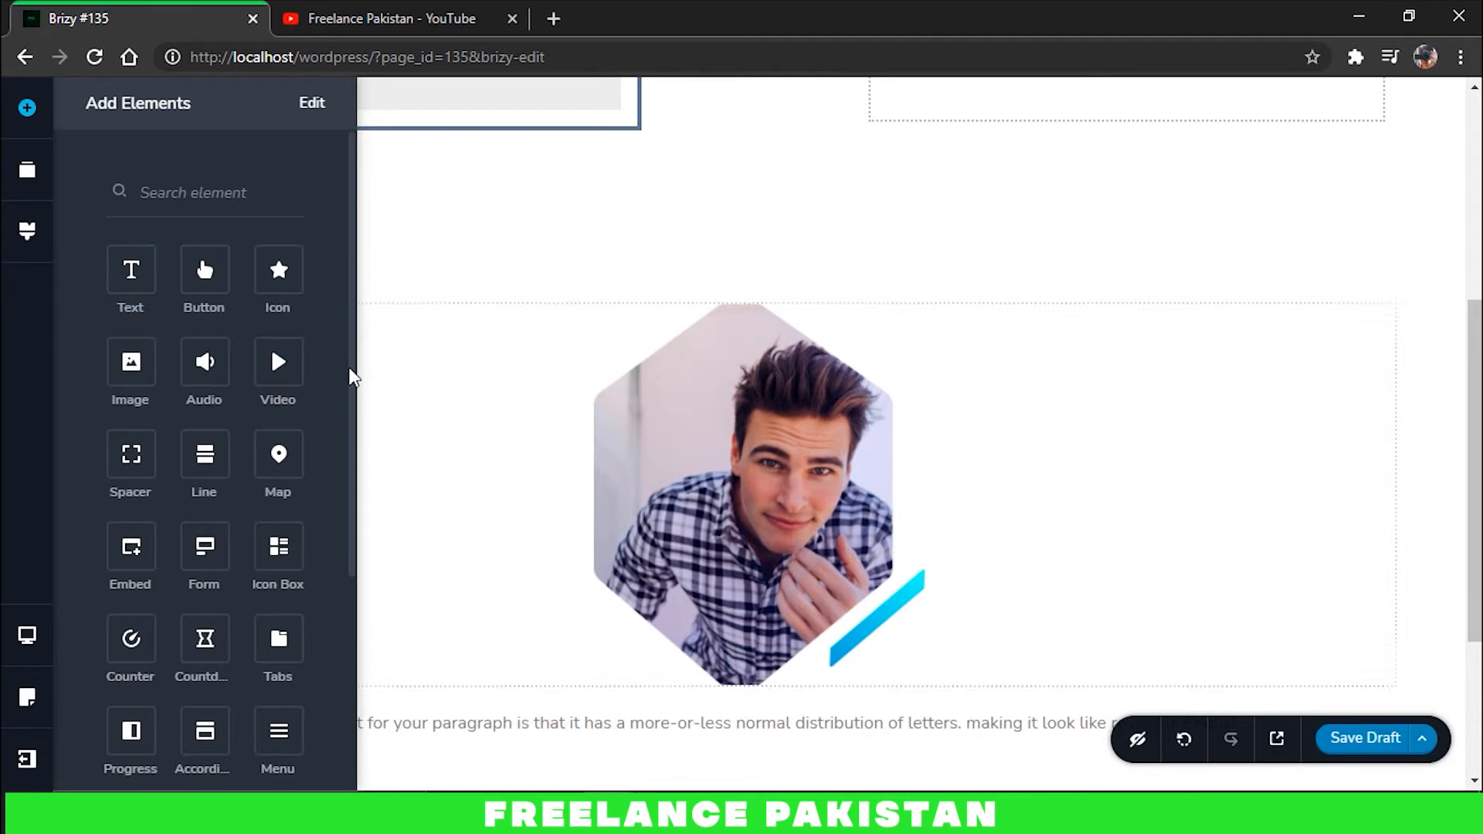
{"action": "left_click", "coordinate": [438, 413]}
{"action": "scroll", "coordinate": [474, 423], "scroll_direction": "down", "scroll_amount": 3}
{"action": "triple_click", "coordinate": [543, 506]}
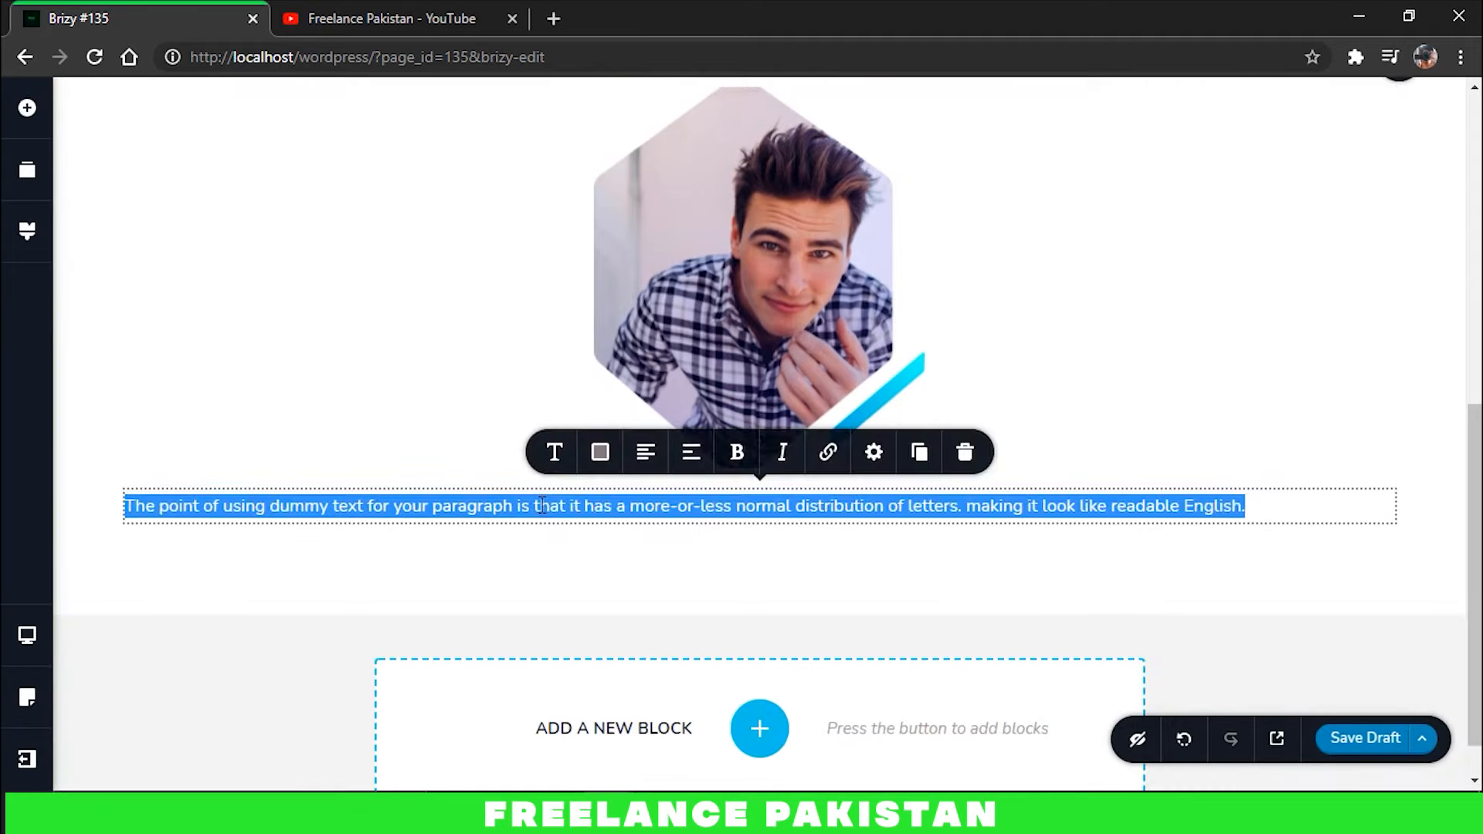
{"action": "type", "text": "Hi we're TEAMRVNG"}
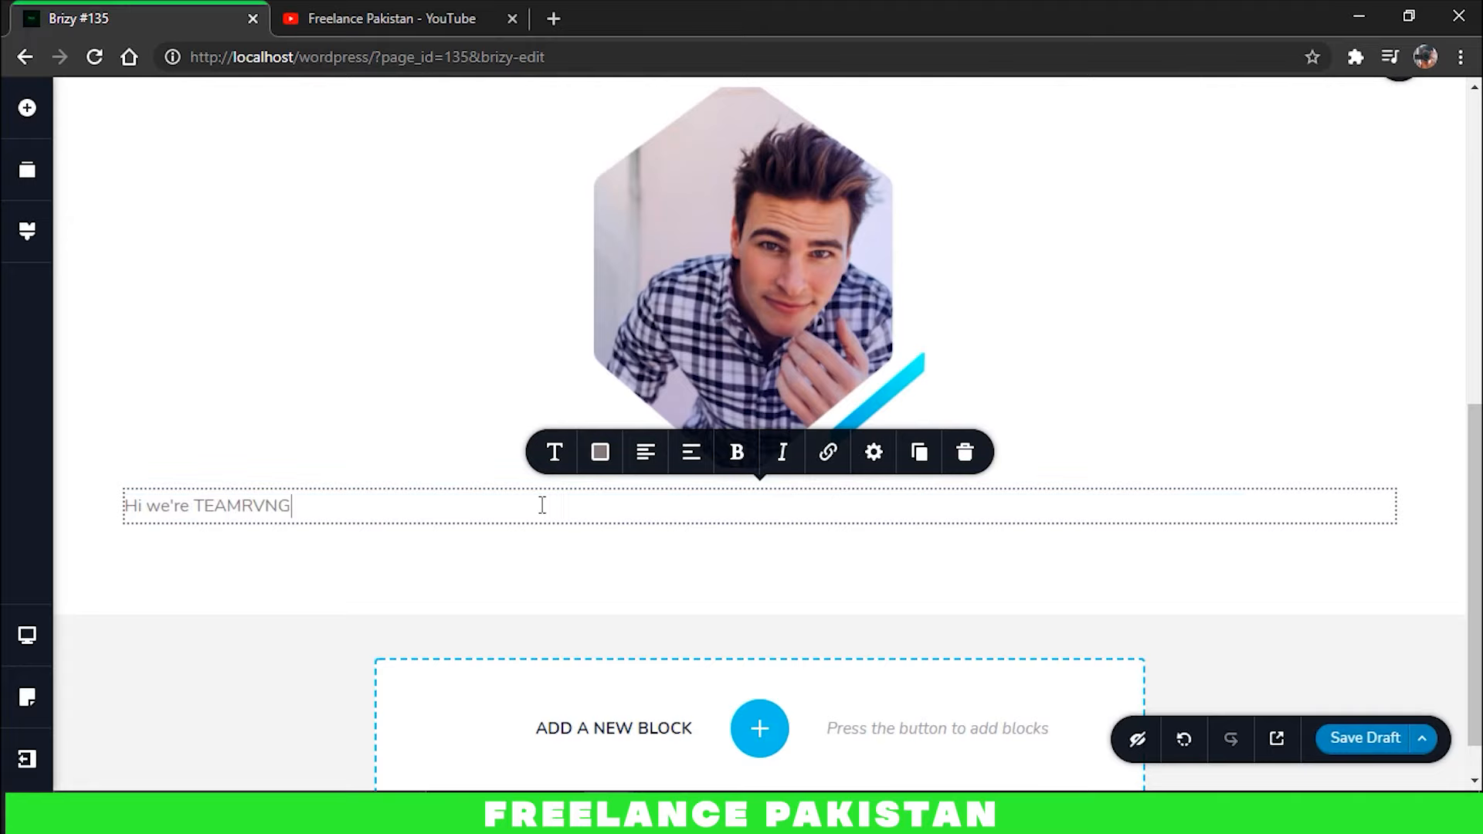
- Format the text below the portrait in the Monoton font at size 35 and centre it
{"action": "triple_click", "coordinate": [542, 506]}
{"action": "left_click", "coordinate": [553, 452]}
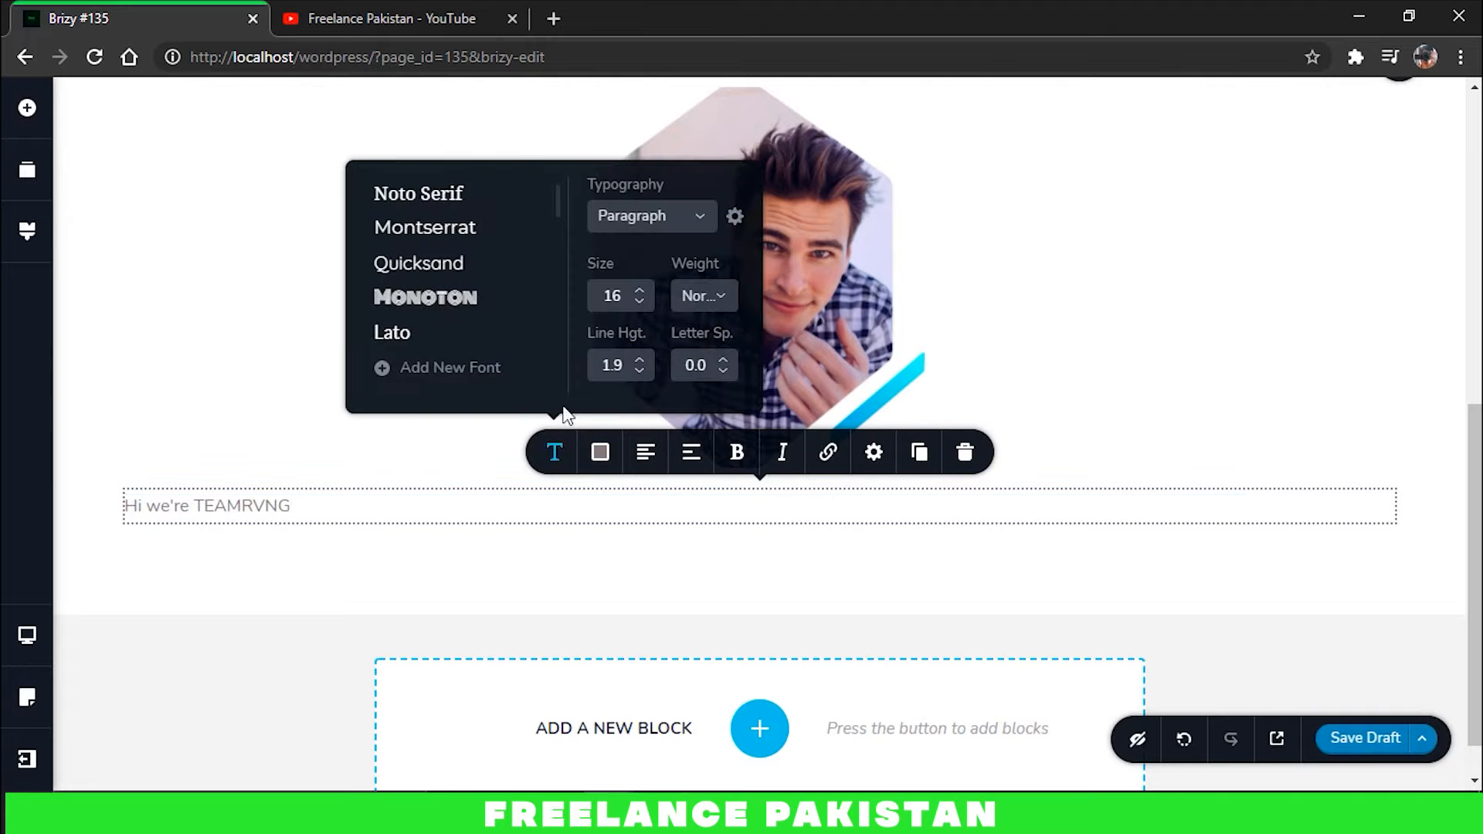
{"action": "left_click", "coordinate": [437, 297]}
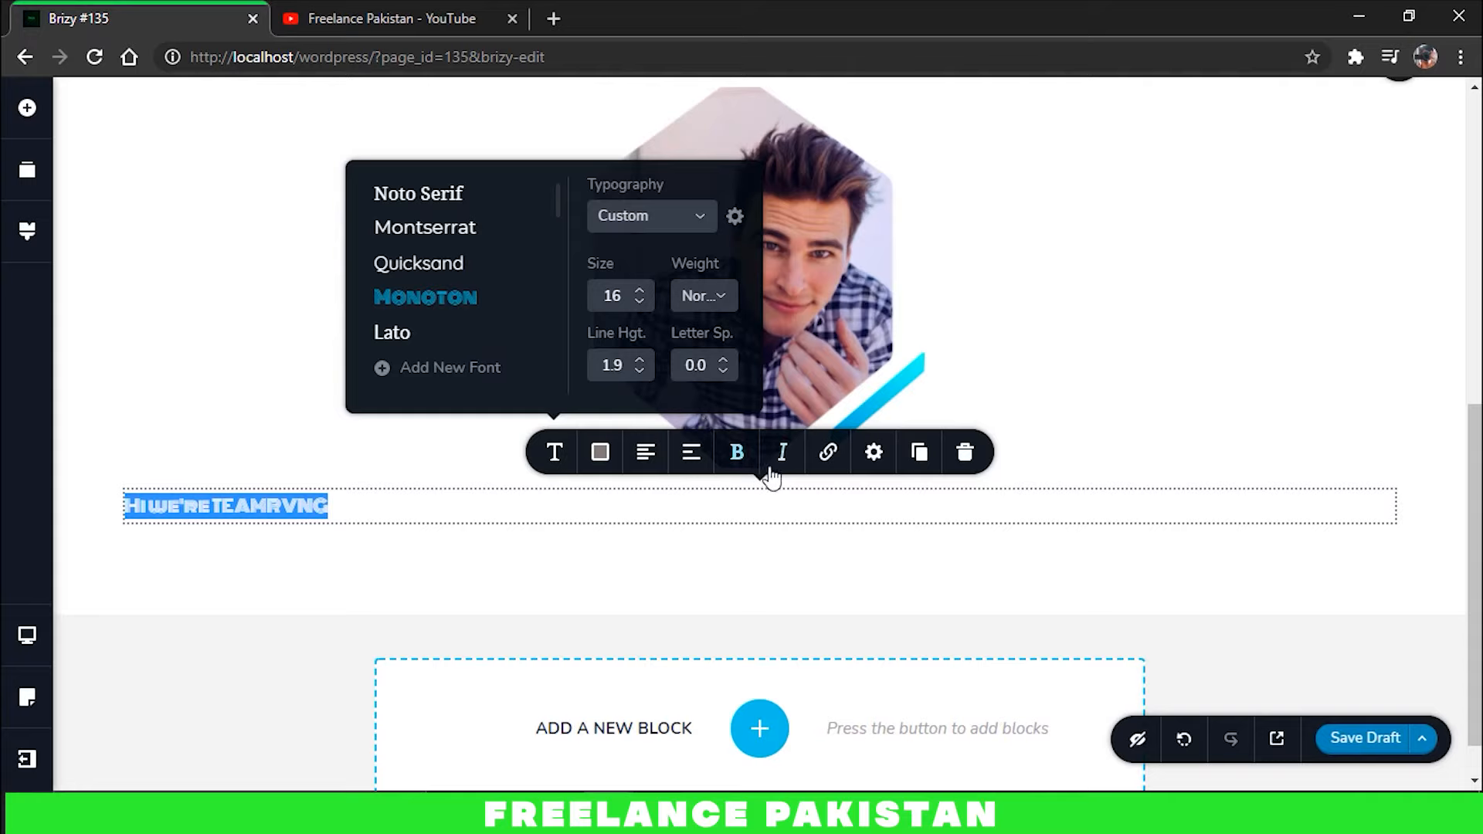
{"action": "left_click", "coordinate": [640, 290]}
{"action": "left_click", "coordinate": [640, 291]}
{"action": "left_click", "coordinate": [639, 290]}
{"action": "left_click", "coordinate": [640, 290]}
{"action": "left_click", "coordinate": [640, 291]}
{"action": "left_click", "coordinate": [640, 290]}
{"action": "left_click", "coordinate": [639, 291]}
{"action": "left_click", "coordinate": [639, 291]}
{"action": "left_click", "coordinate": [640, 290]}
{"action": "left_click", "coordinate": [640, 290]}
{"action": "left_click", "coordinate": [639, 290]}
{"action": "left_click", "coordinate": [639, 291]}
{"action": "left_click", "coordinate": [639, 291]}
{"action": "left_click", "coordinate": [639, 290]}
{"action": "left_click", "coordinate": [640, 291]}
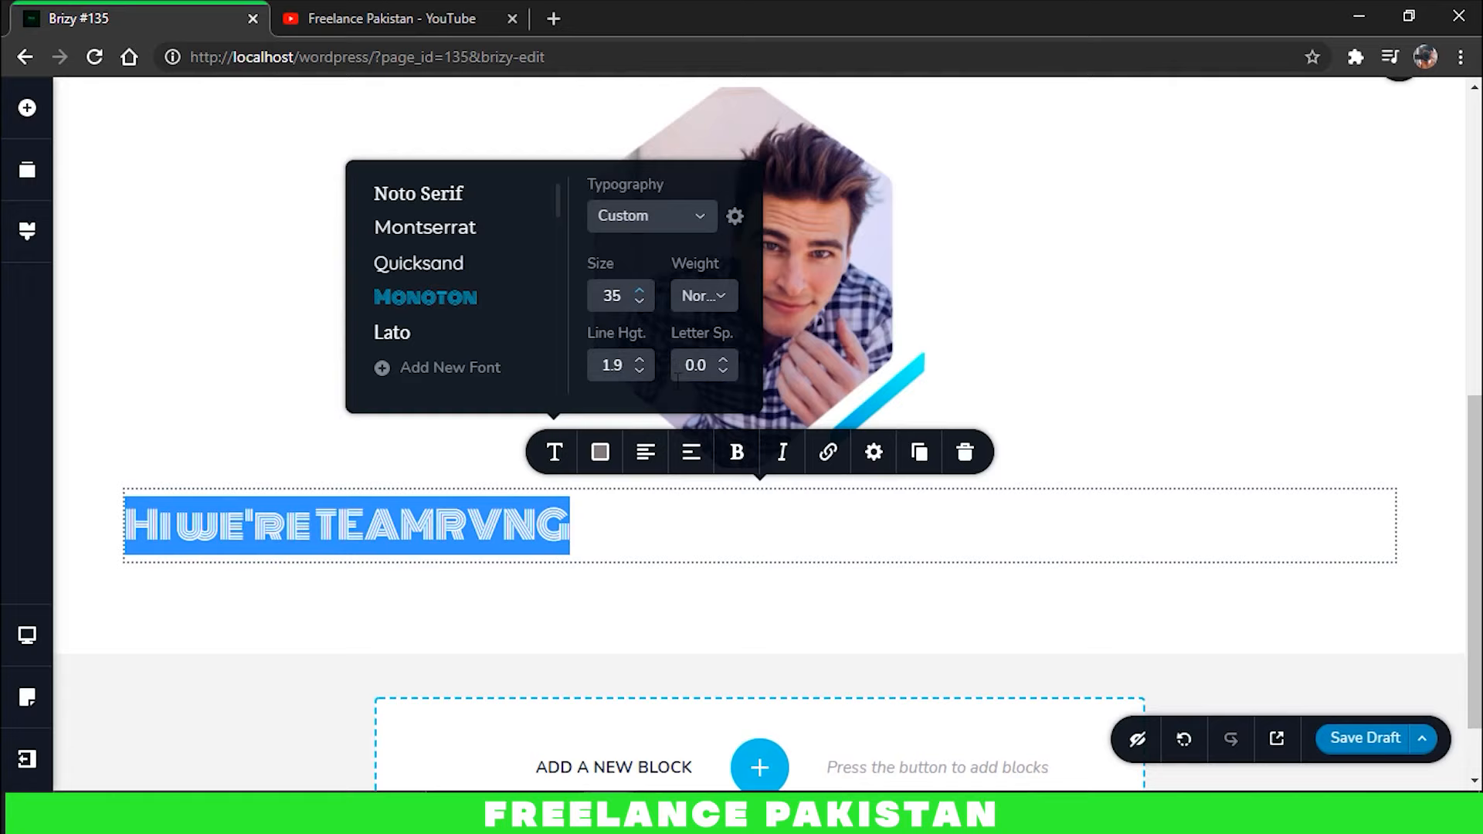
{"action": "left_click", "coordinate": [645, 453]}
{"action": "left_click", "coordinate": [1071, 411]}
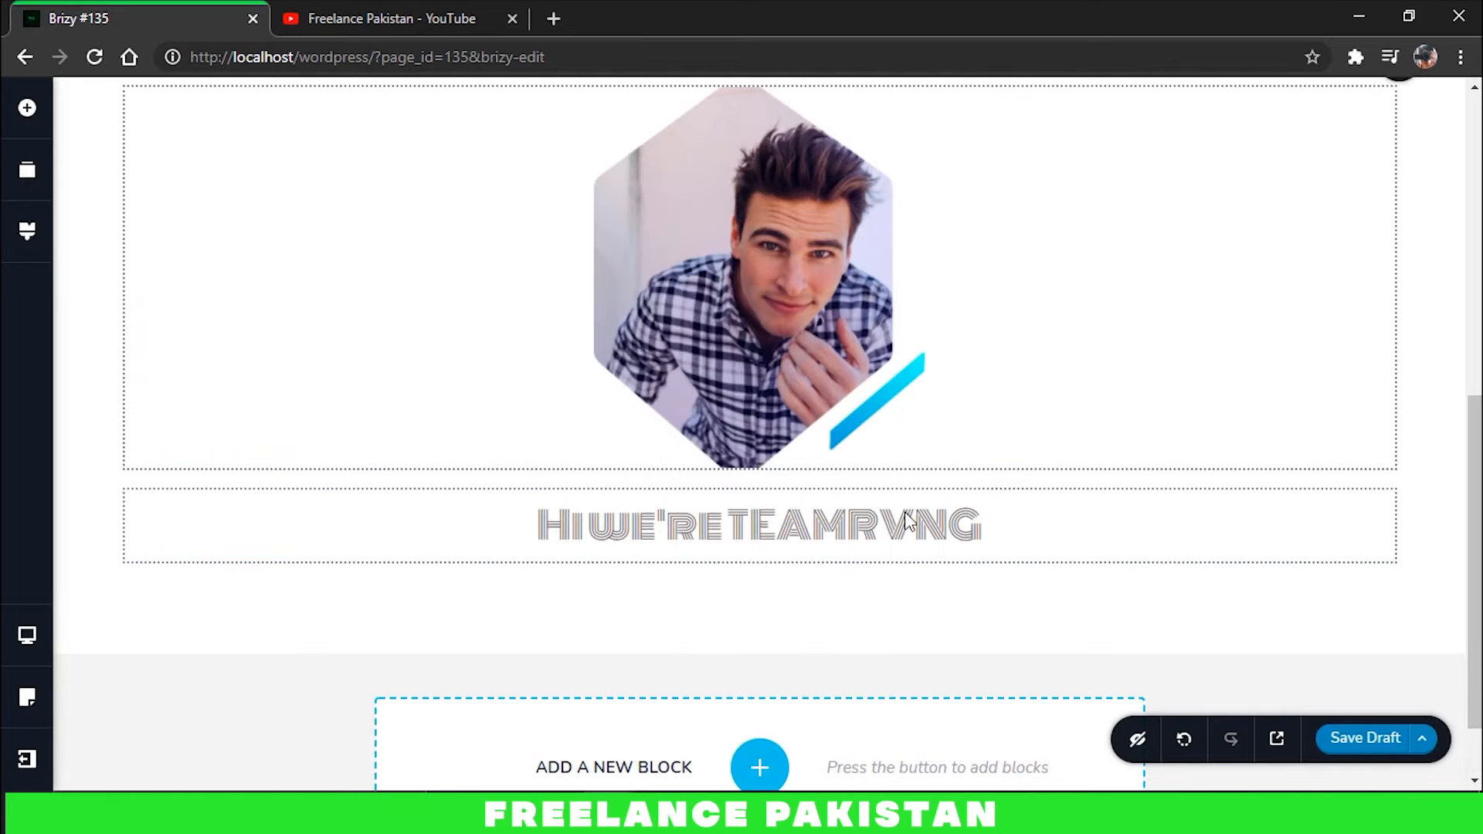
- Turn the block holding the portrait and its heading into a slider
{"action": "scroll", "coordinate": [917, 525], "scroll_direction": "up", "scroll_amount": 1}
{"action": "scroll", "coordinate": [917, 525], "scroll_direction": "up", "scroll_amount": 2}
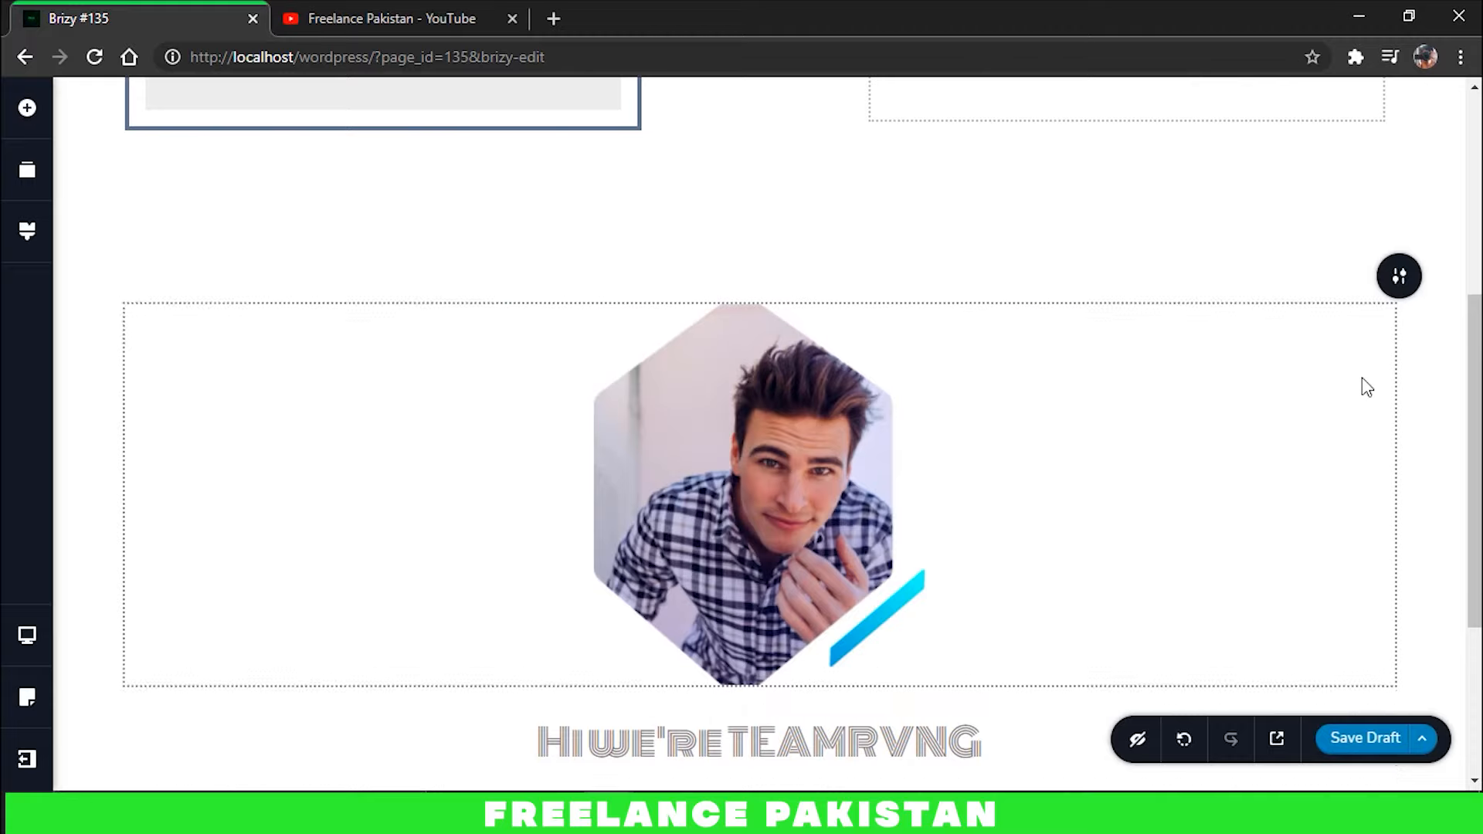
{"action": "scroll", "coordinate": [1375, 417], "scroll_direction": "up", "scroll_amount": 2}
{"action": "left_click", "coordinate": [1398, 383]}
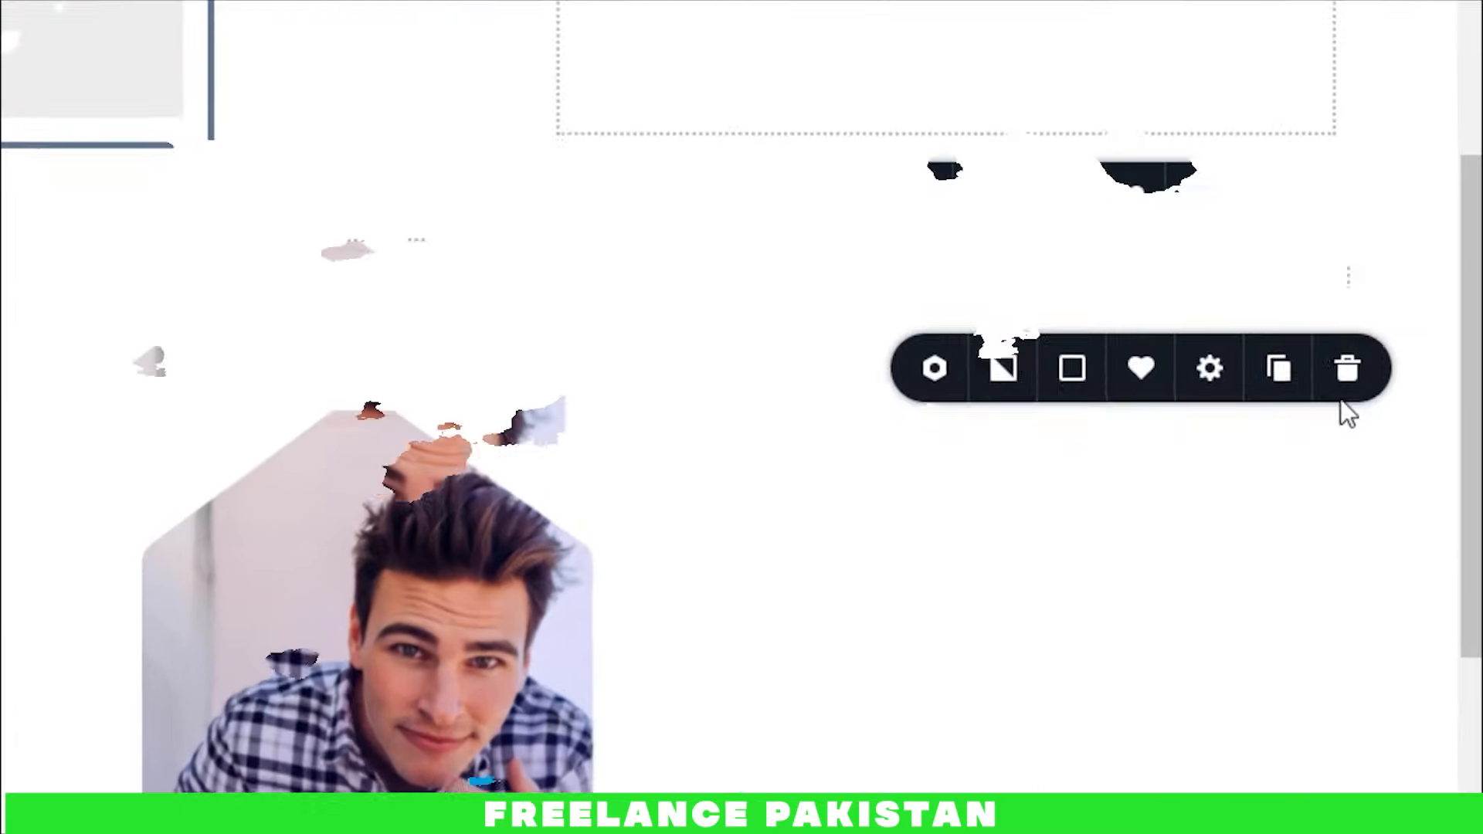
{"action": "scroll", "coordinate": [1341, 399], "scroll_direction": "down", "scroll_amount": 2}
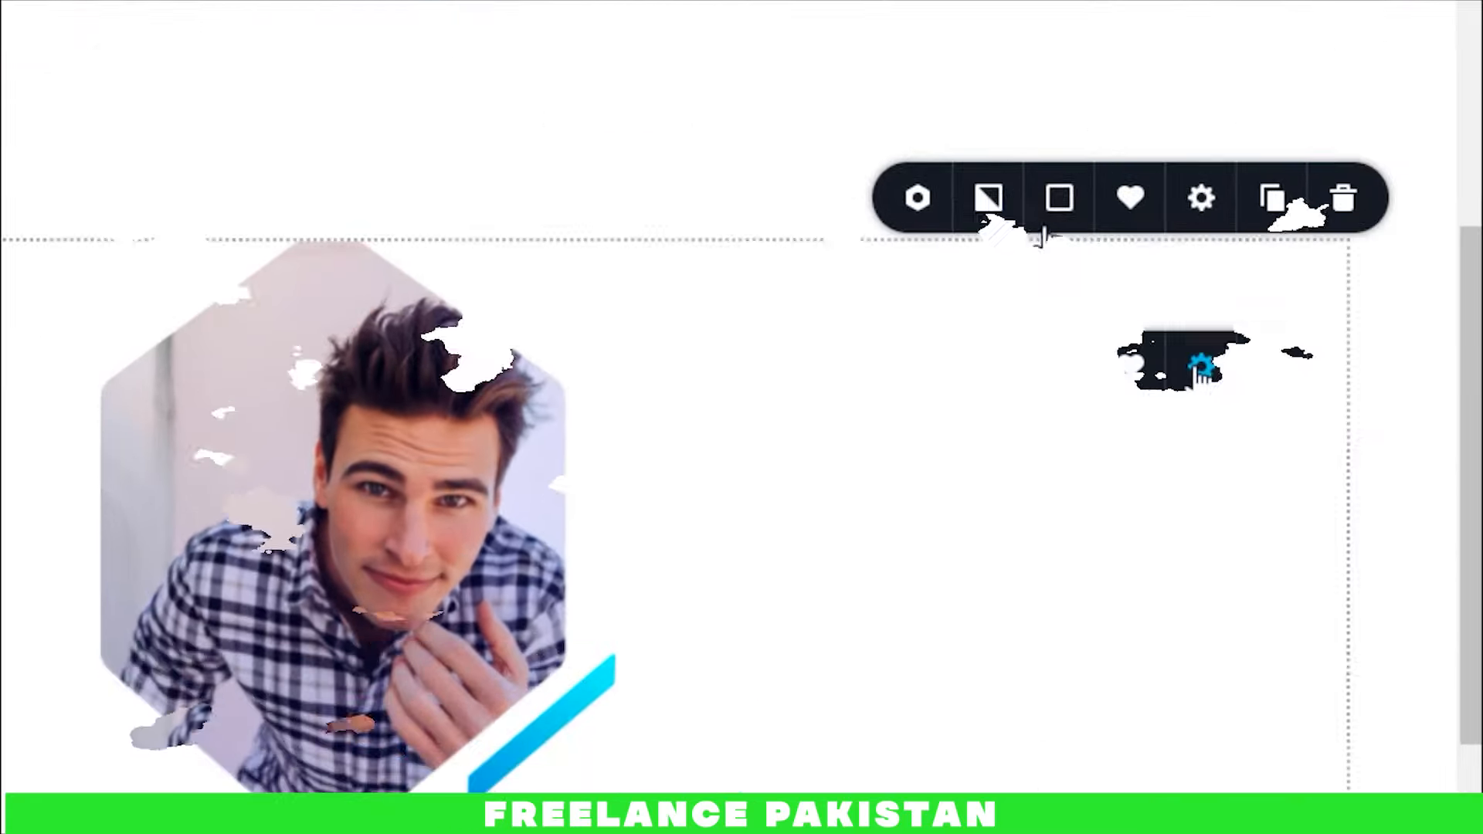
{"action": "left_click", "coordinate": [913, 206]}
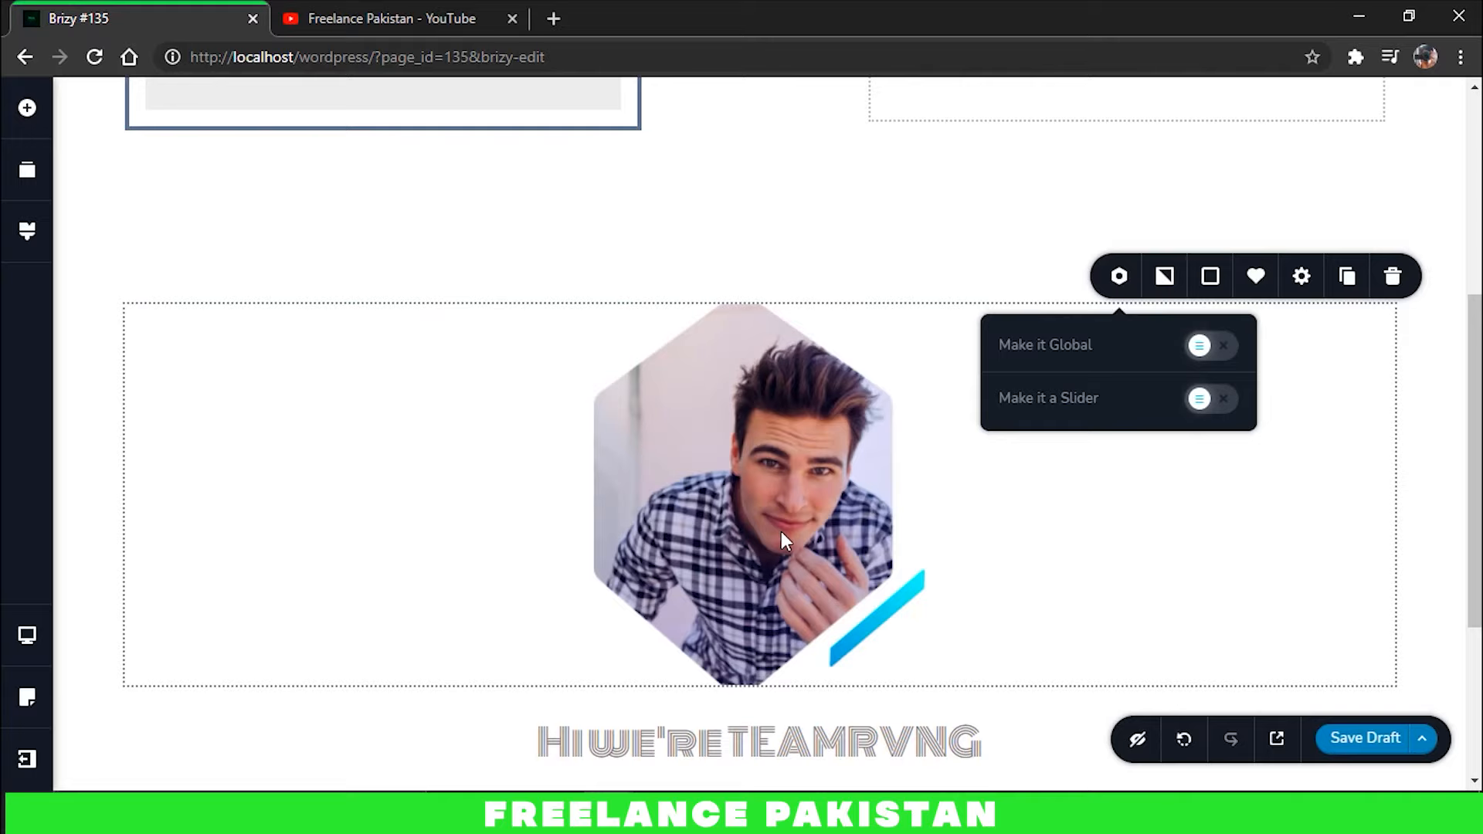
{"action": "left_click", "coordinate": [1201, 399]}
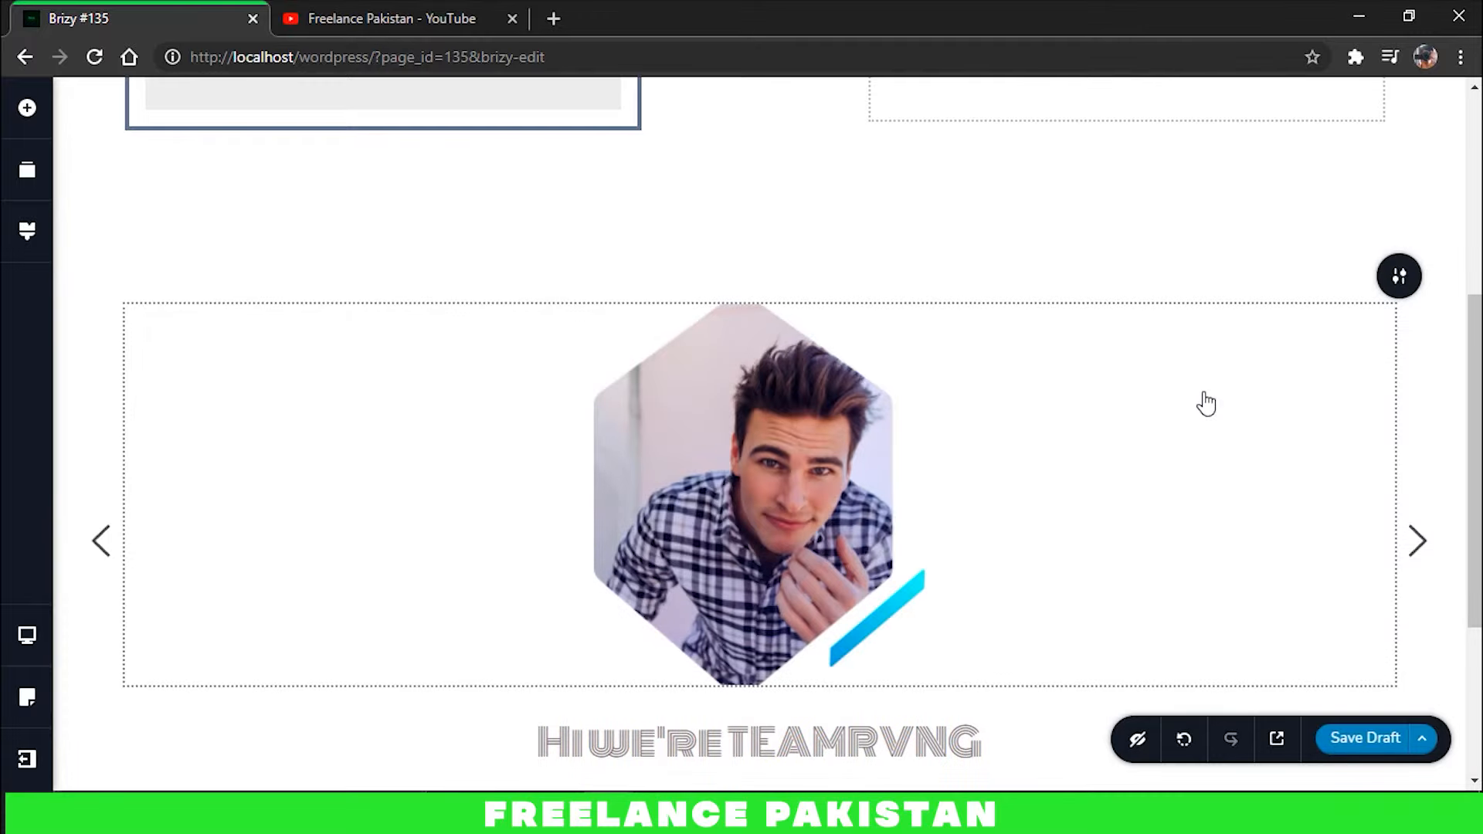
{"action": "scroll", "coordinate": [1202, 415], "scroll_direction": "down", "scroll_amount": 1}
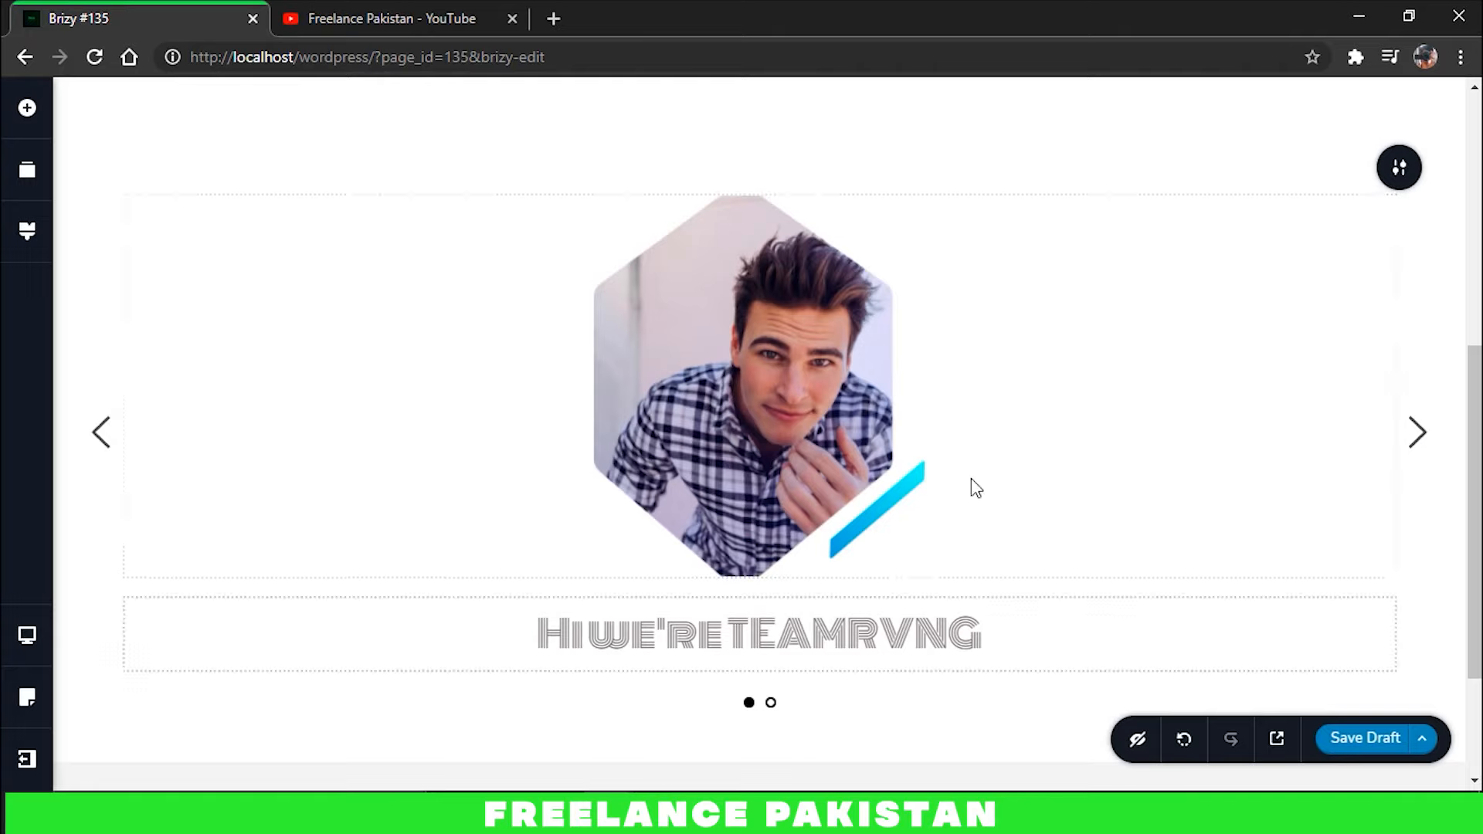
- Set the slider's dots to Diamond and its arrows to Round
{"action": "left_click", "coordinate": [1417, 432]}
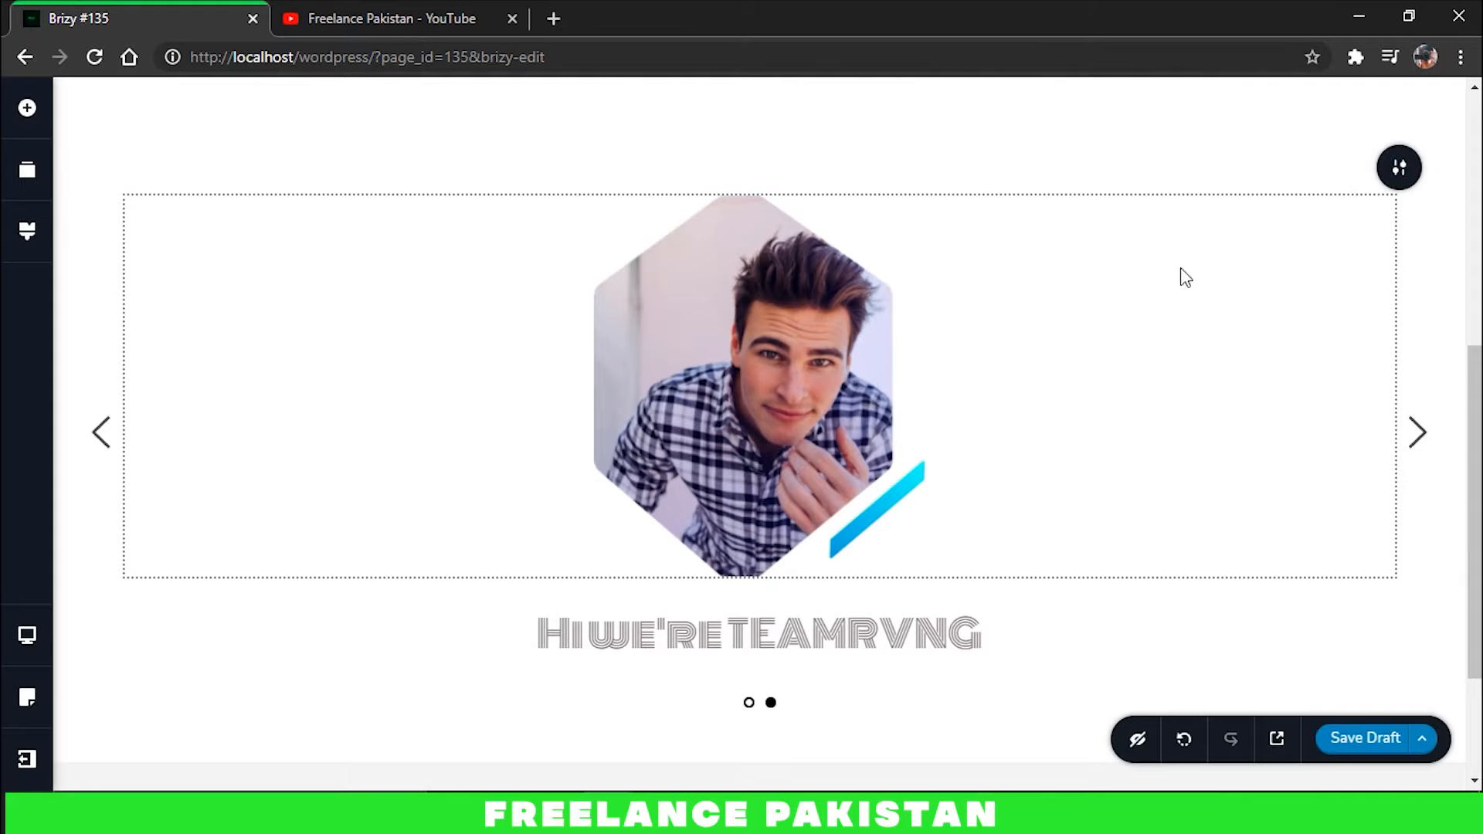
{"action": "left_click", "coordinate": [1398, 167]}
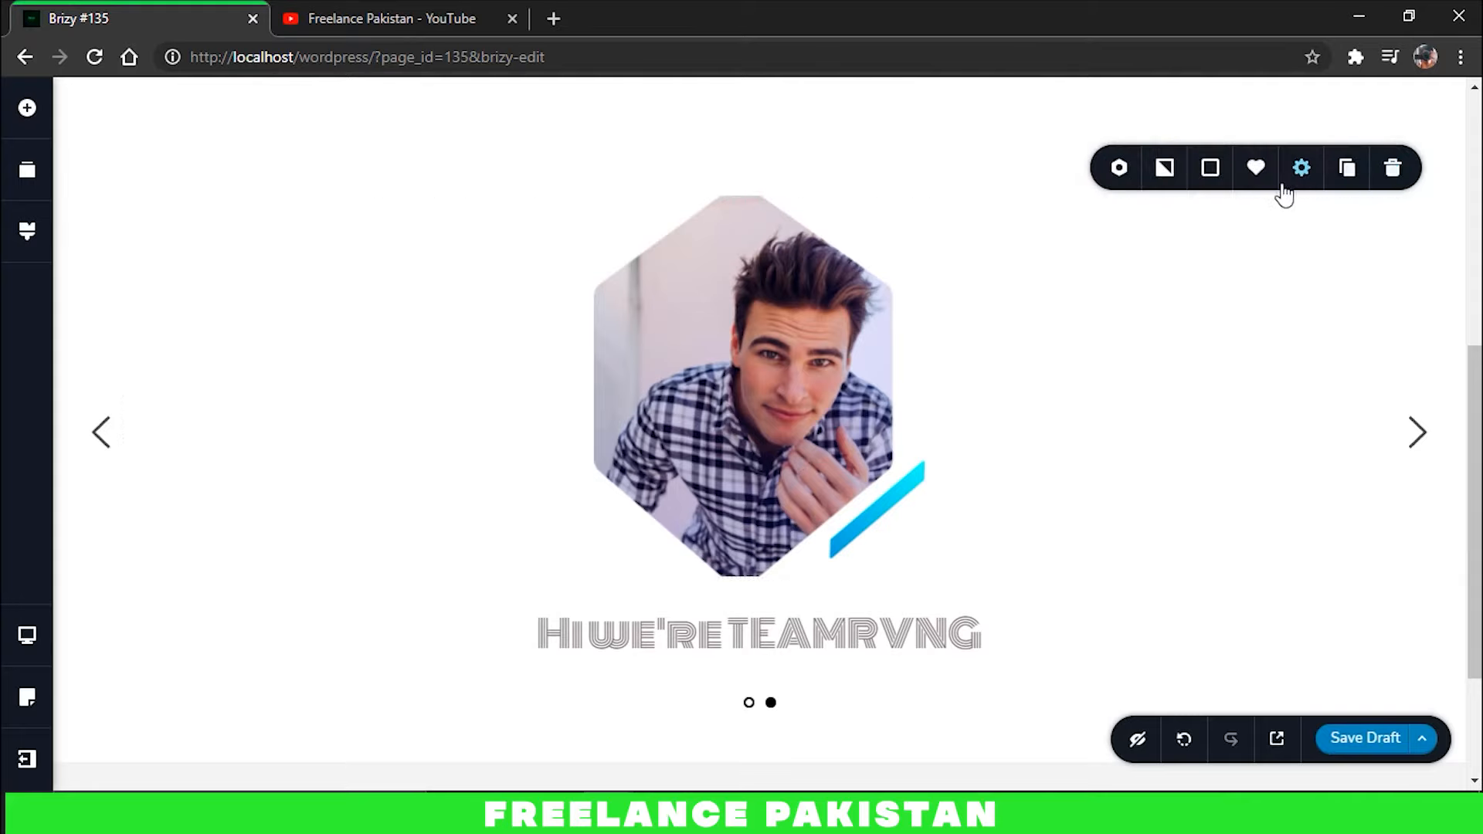
{"action": "left_click", "coordinate": [1119, 171]}
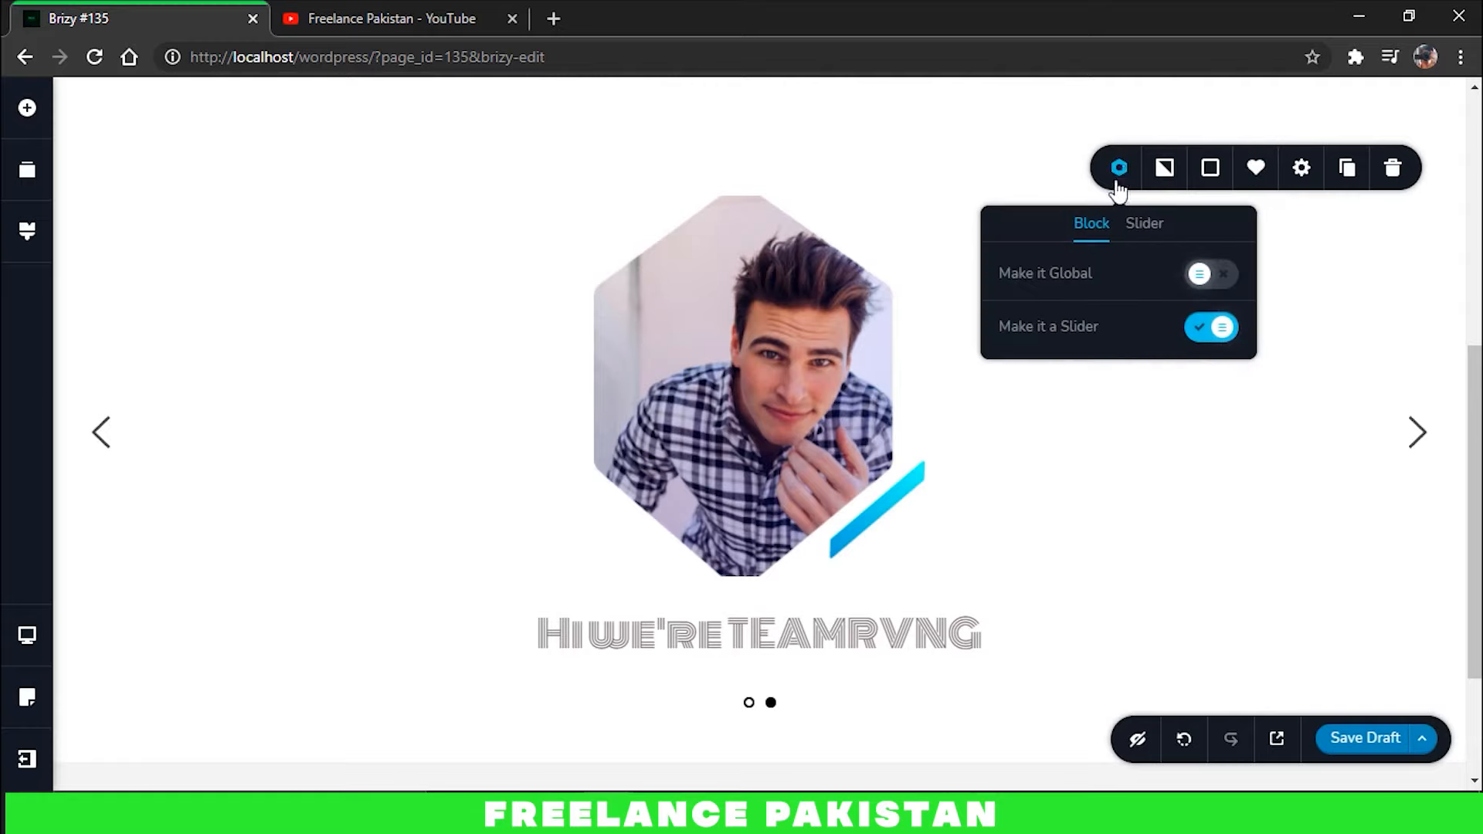
{"action": "left_click", "coordinate": [1141, 232]}
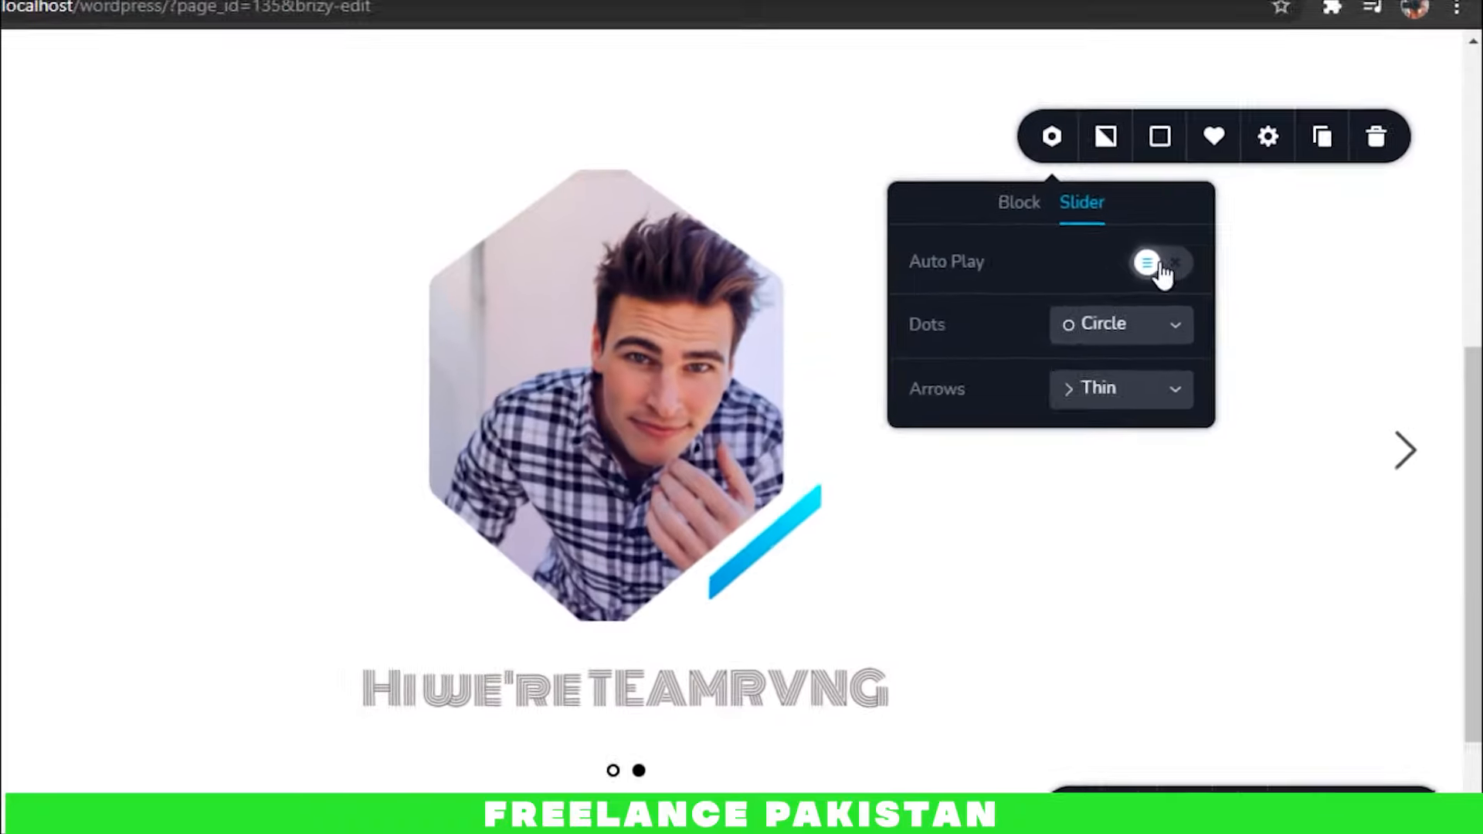
{"action": "left_click", "coordinate": [1089, 324]}
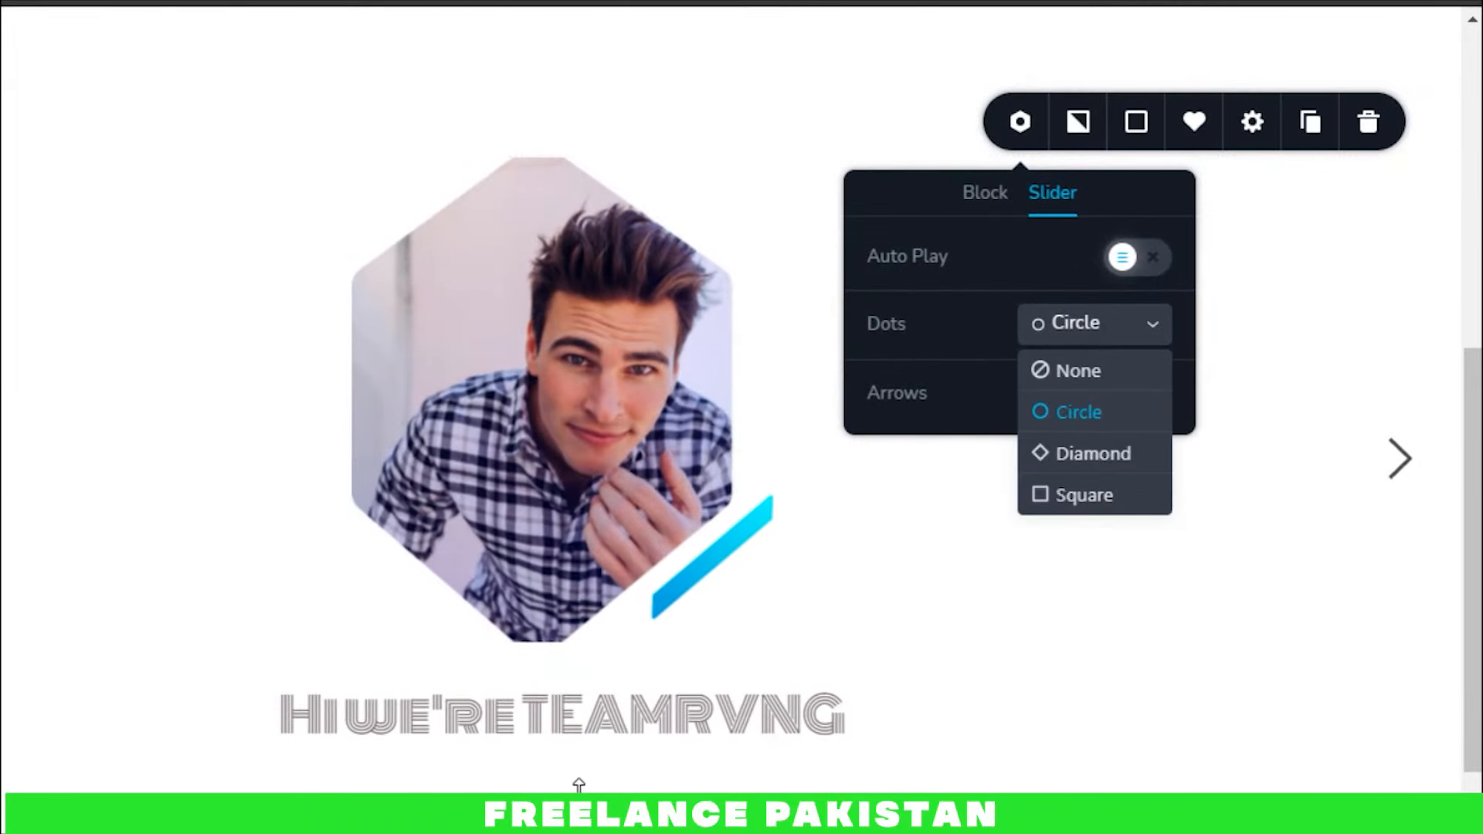
{"action": "left_click", "coordinate": [1044, 462]}
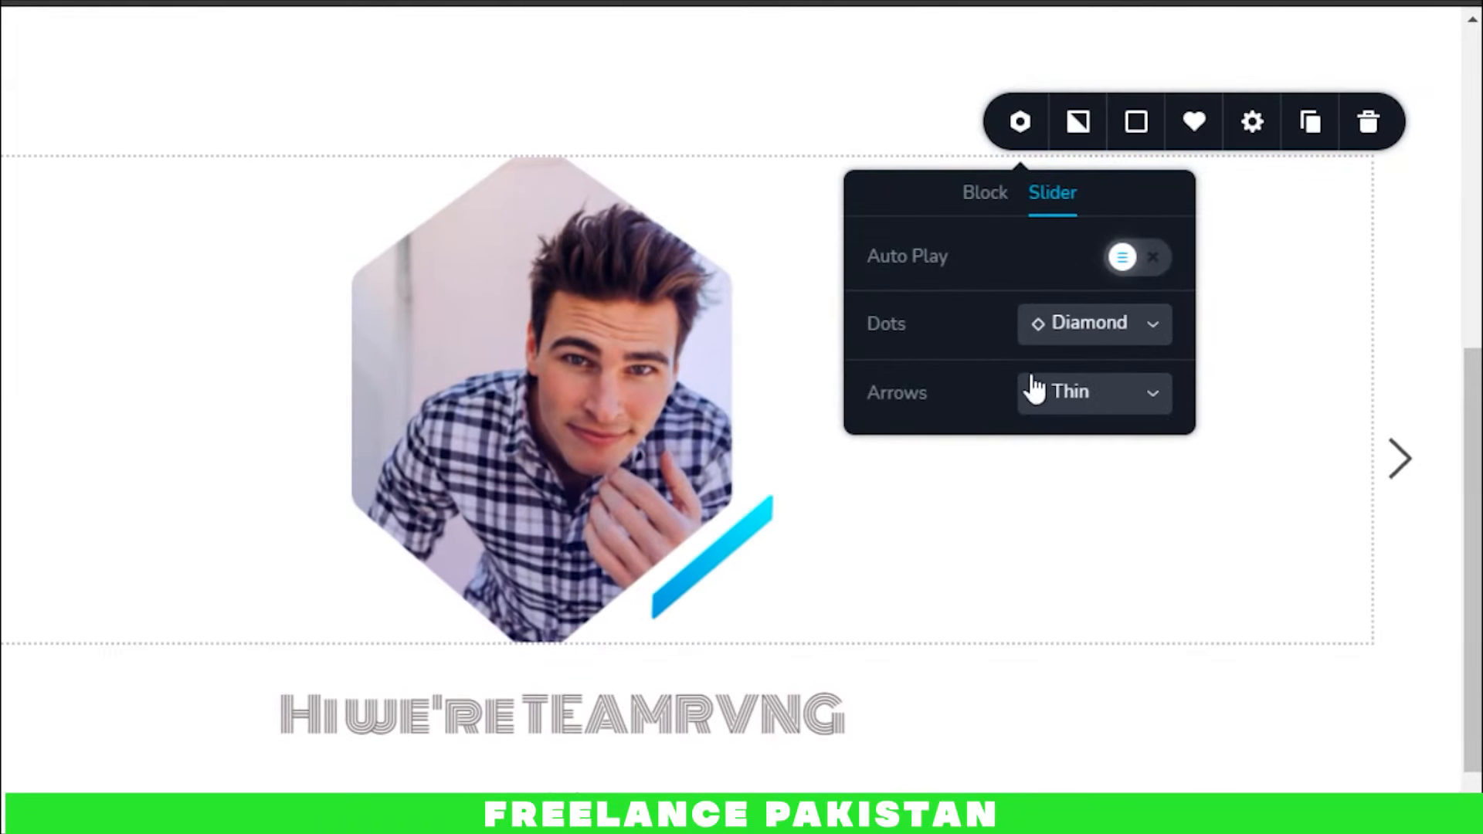
{"action": "left_click", "coordinate": [1068, 399]}
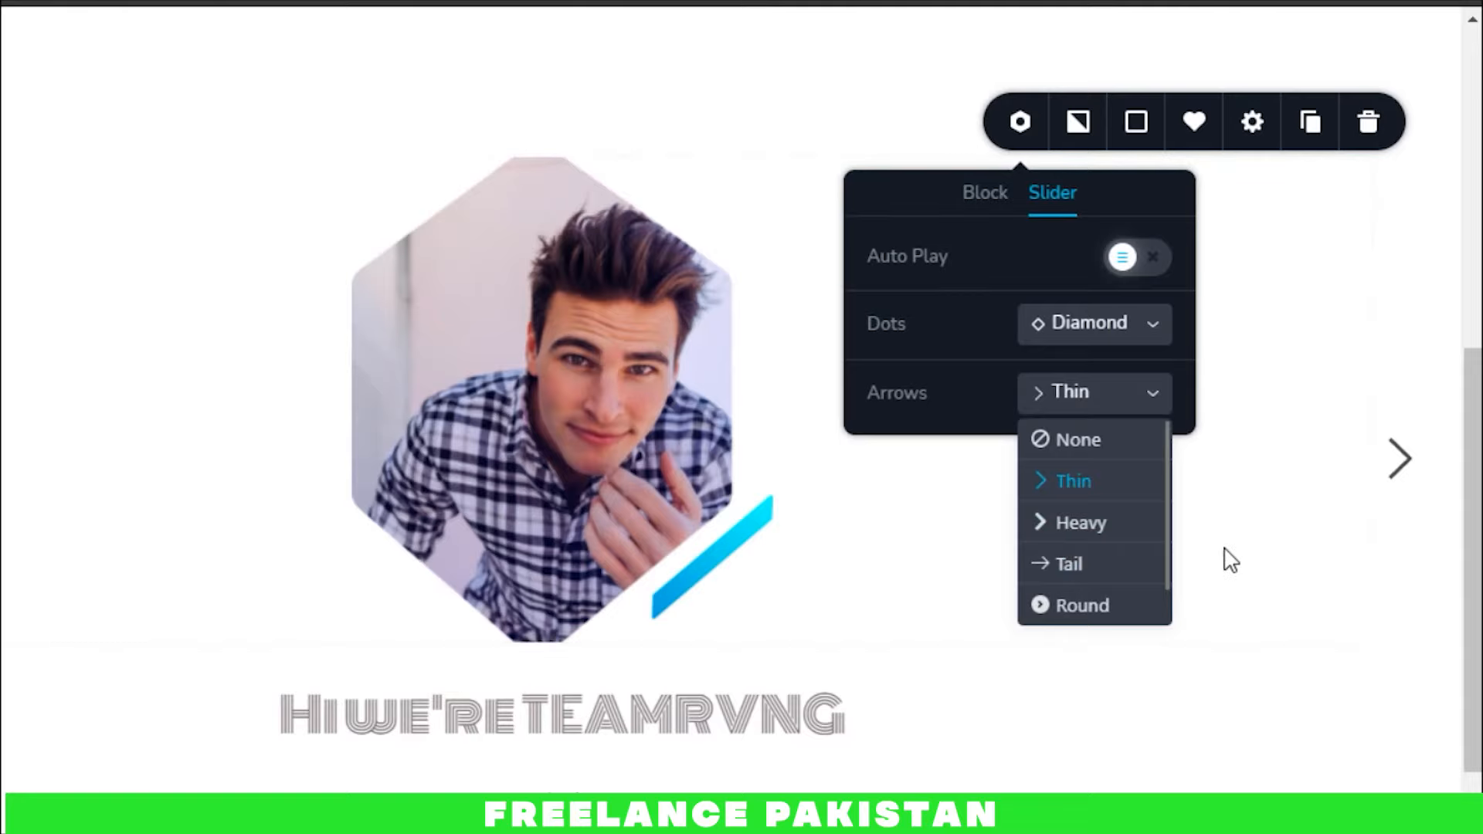
{"action": "left_click", "coordinate": [1081, 605]}
{"action": "left_click", "coordinate": [899, 426]}
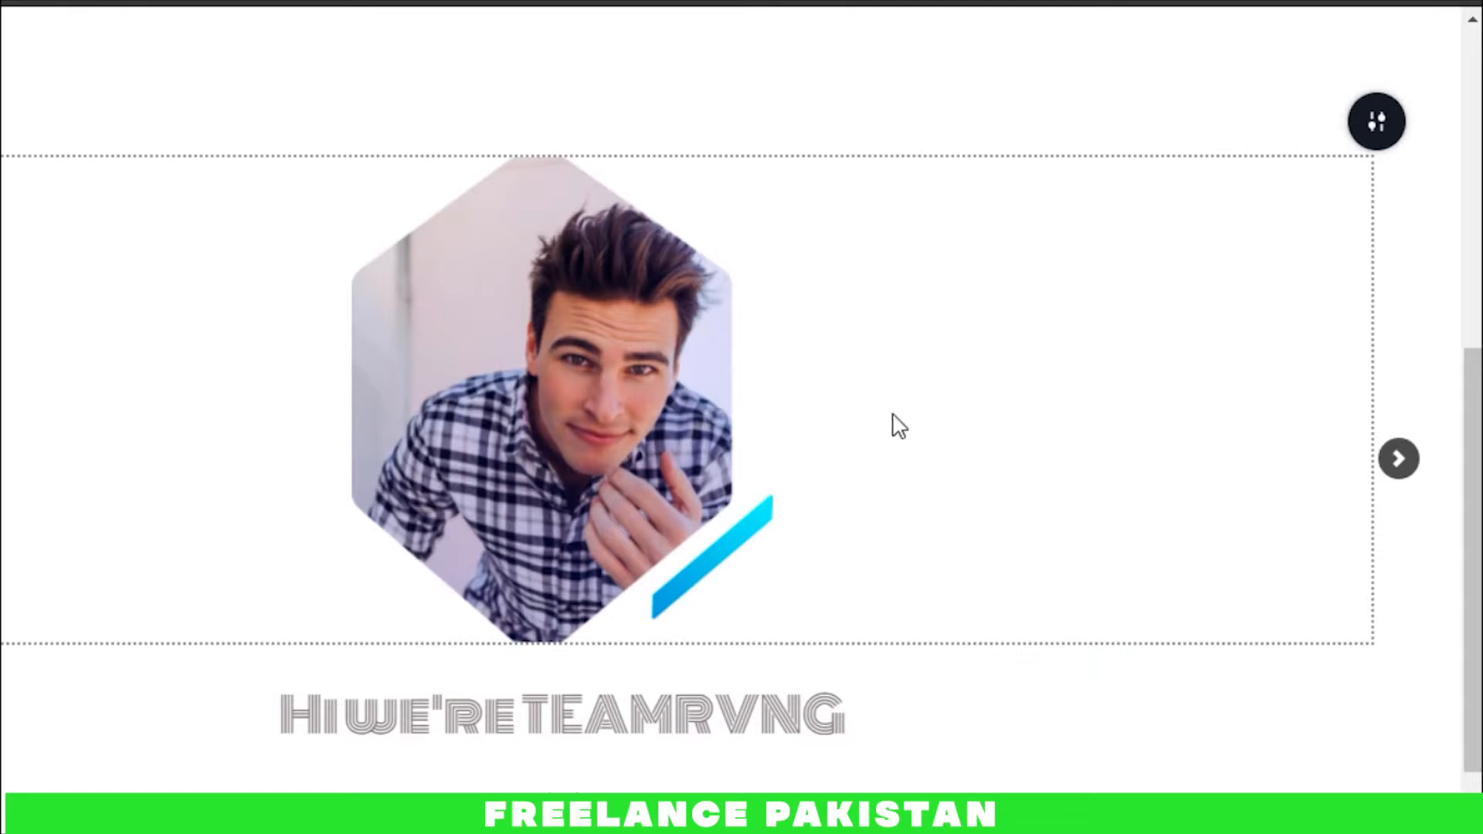
- Replace the portrait on the slider's second slide with testimonial4-free-img.jpg from the media library
{"action": "left_click", "coordinate": [522, 389]}
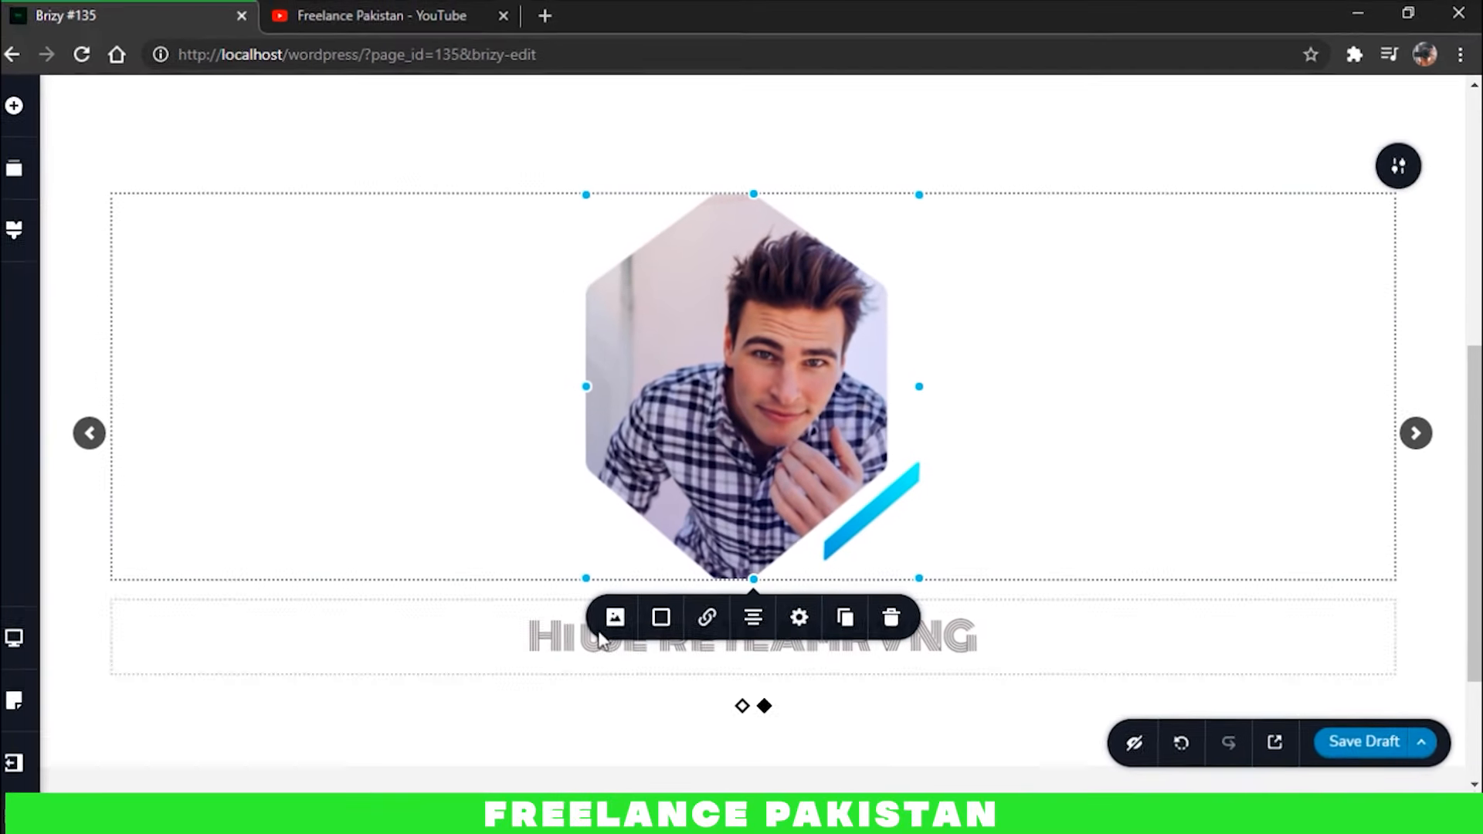
{"action": "left_click", "coordinate": [615, 617]}
{"action": "scroll", "coordinate": [660, 741], "scroll_direction": "down", "scroll_amount": 2}
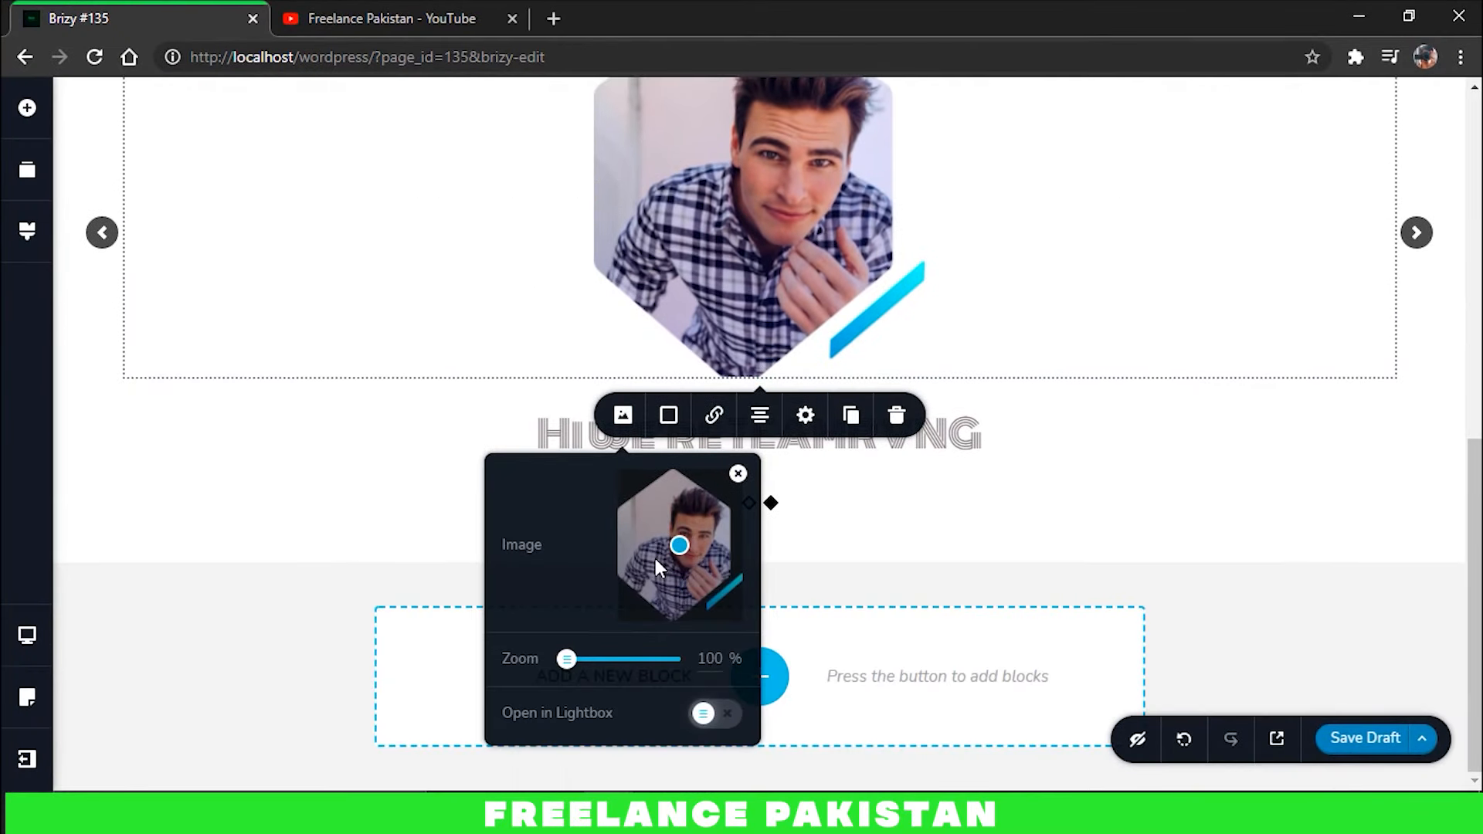
{"action": "left_click", "coordinate": [738, 472]}
{"action": "left_click", "coordinate": [683, 555]}
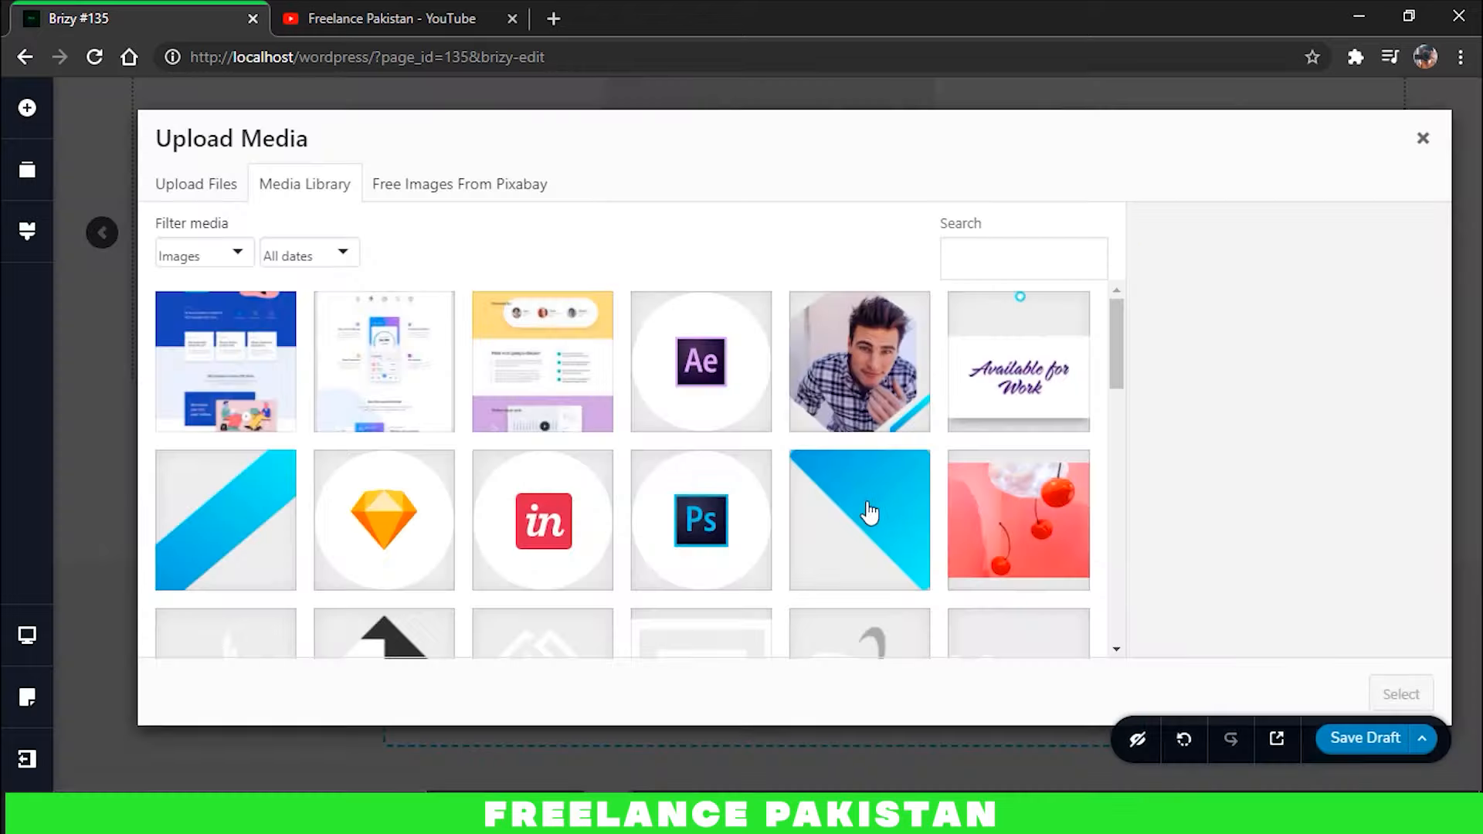
{"action": "scroll", "coordinate": [688, 506], "scroll_direction": "down", "scroll_amount": 5}
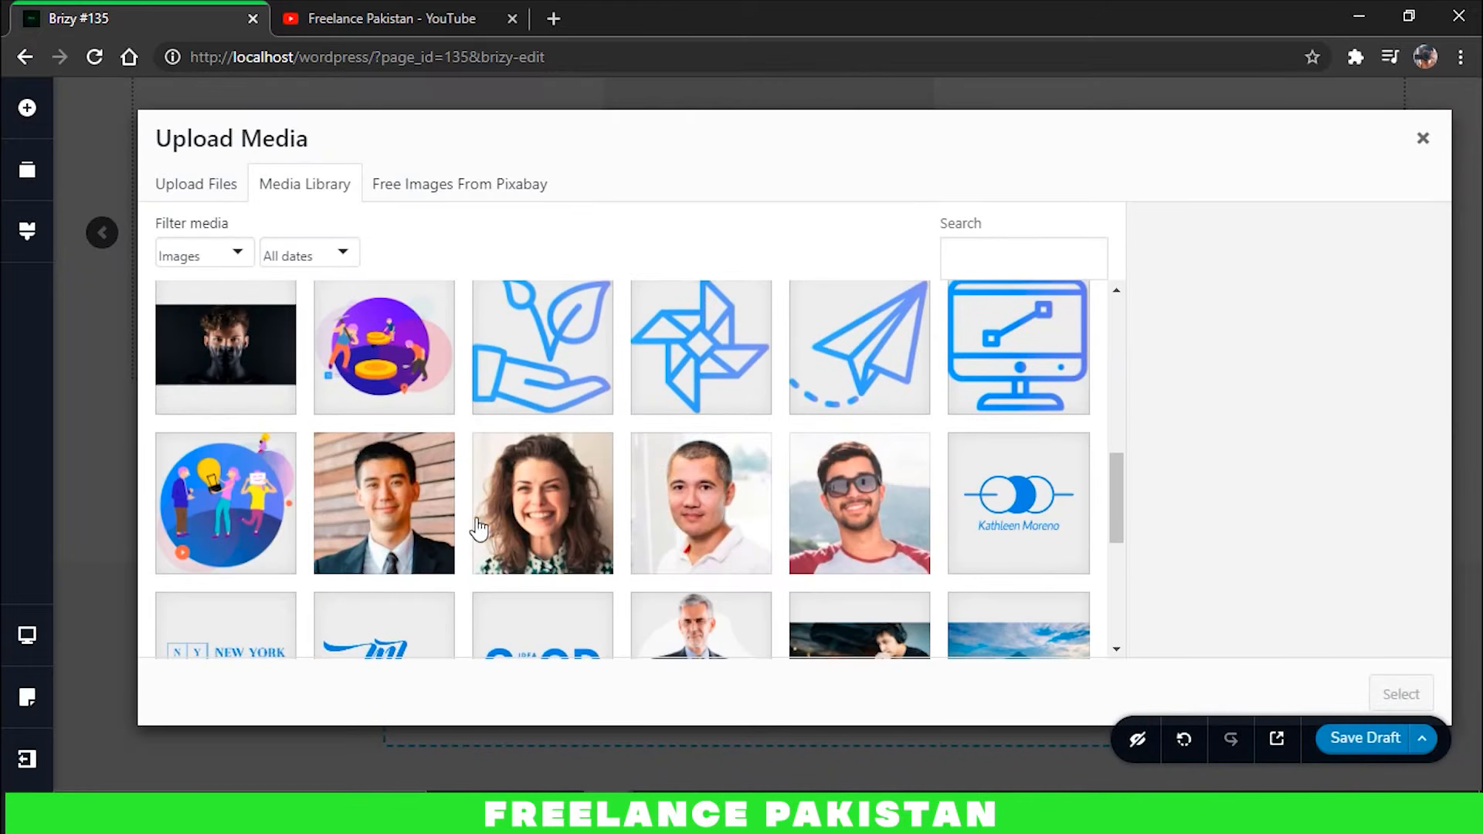
{"action": "left_click", "coordinate": [886, 514]}
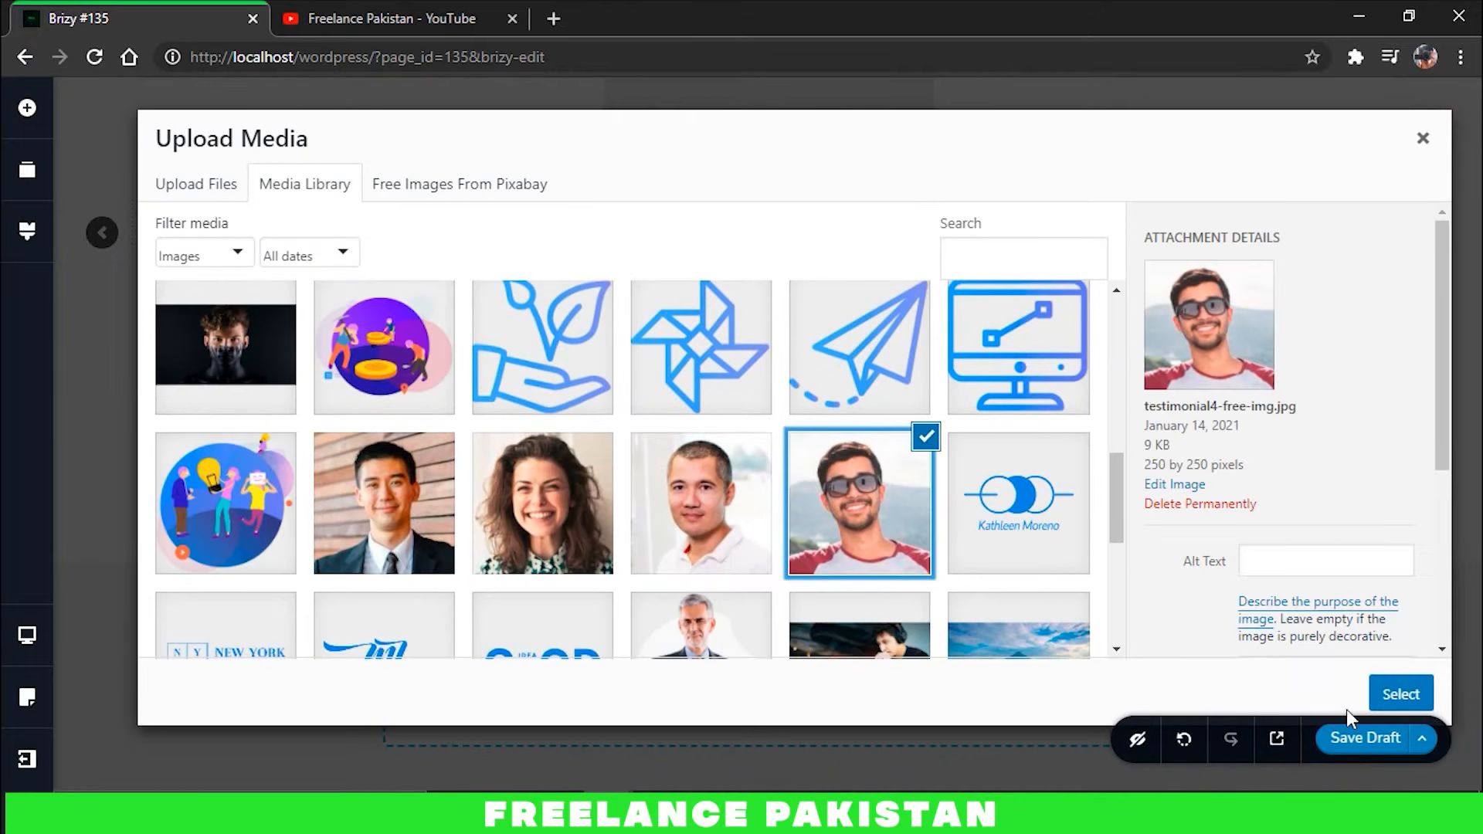
{"action": "left_click", "coordinate": [1400, 693]}
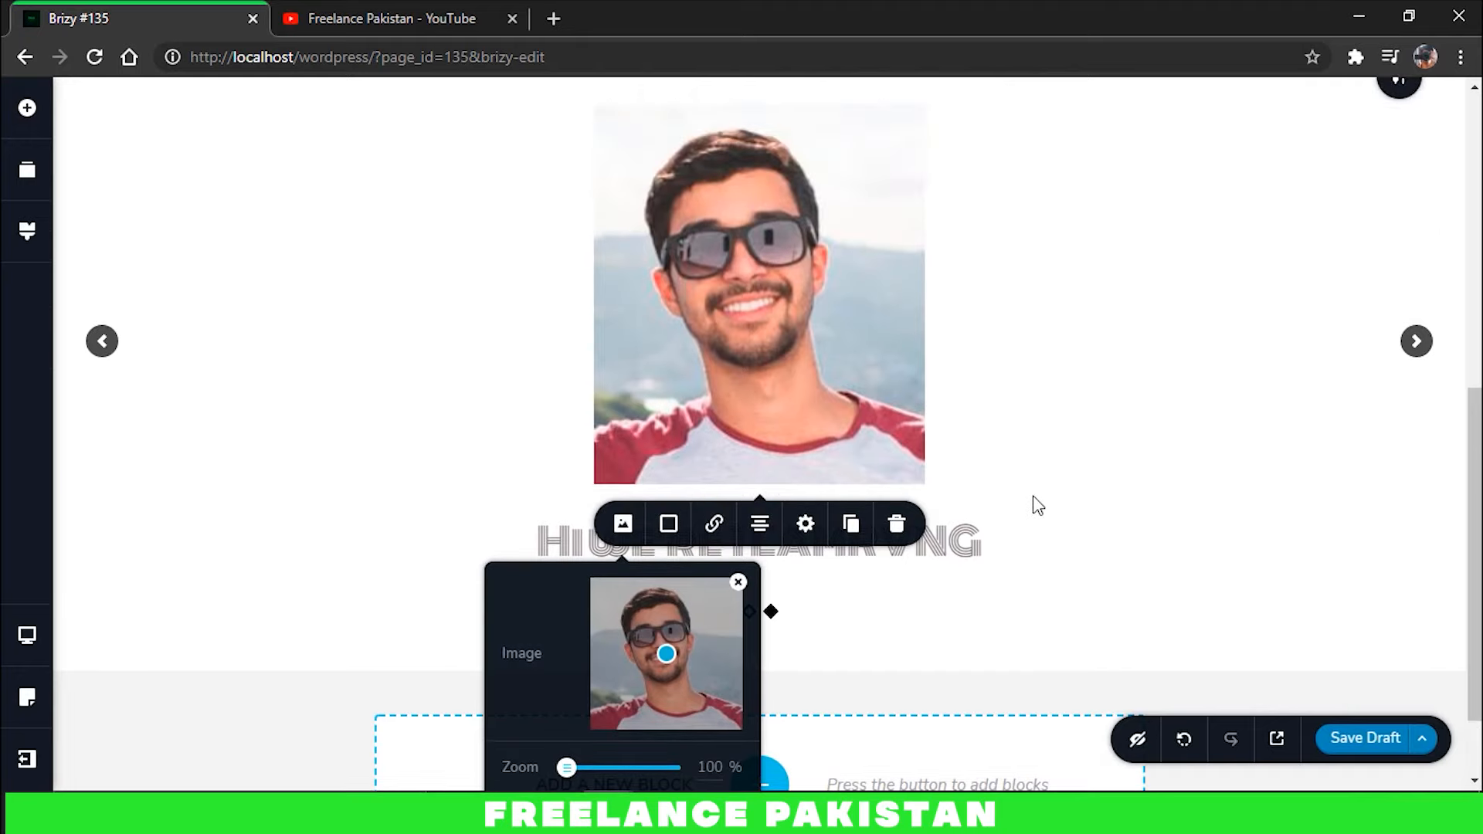
{"action": "left_click", "coordinate": [1037, 506]}
- Extend the heading on the slider's second slide to read "Hi we're TEAMRVNGPK"
{"action": "scroll", "coordinate": [1416, 345], "scroll_direction": "up", "scroll_amount": 3}
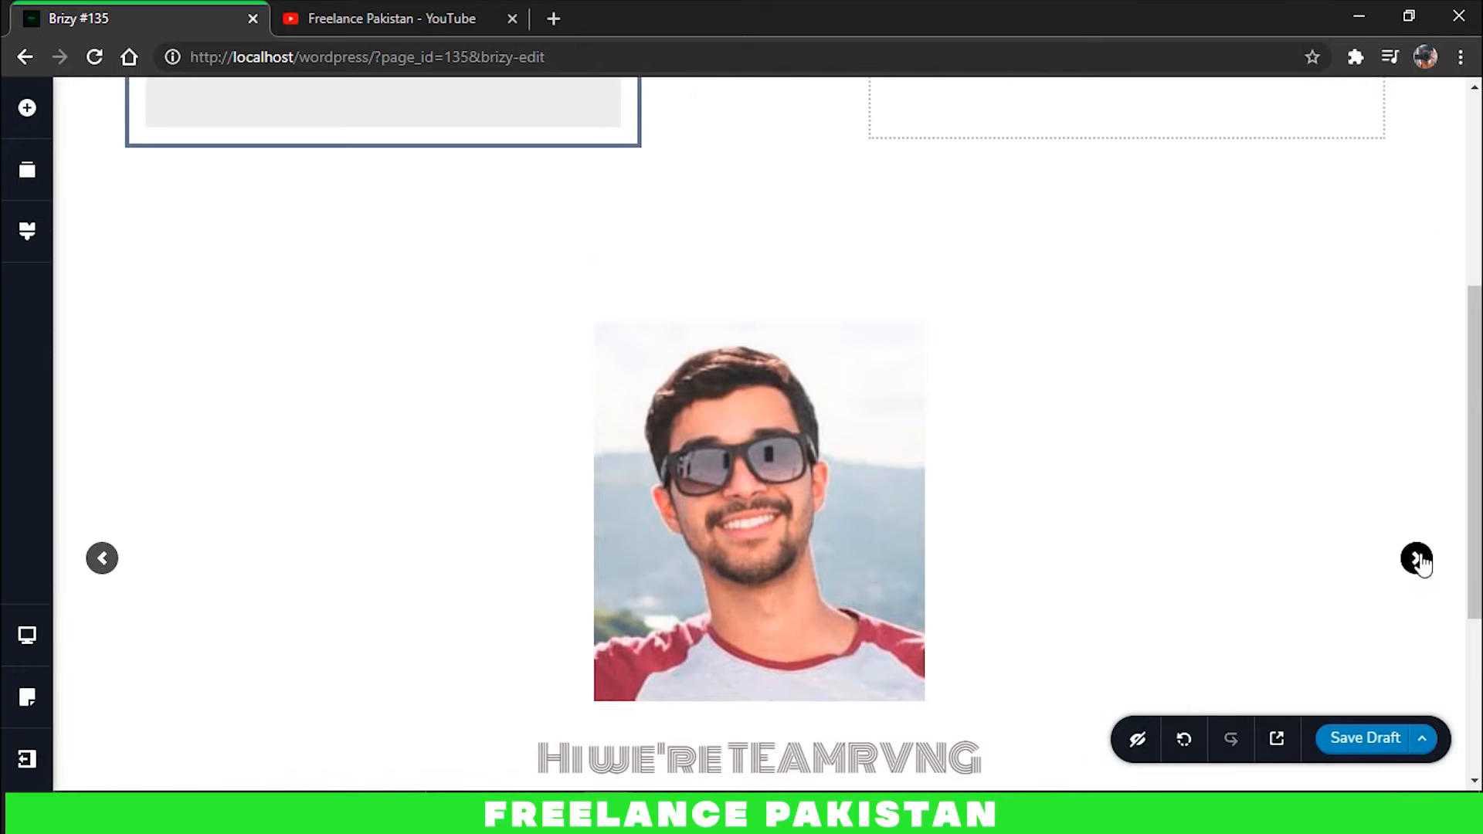
{"action": "left_click", "coordinate": [1416, 557]}
{"action": "scroll", "coordinate": [1166, 464], "scroll_direction": "down", "scroll_amount": 3}
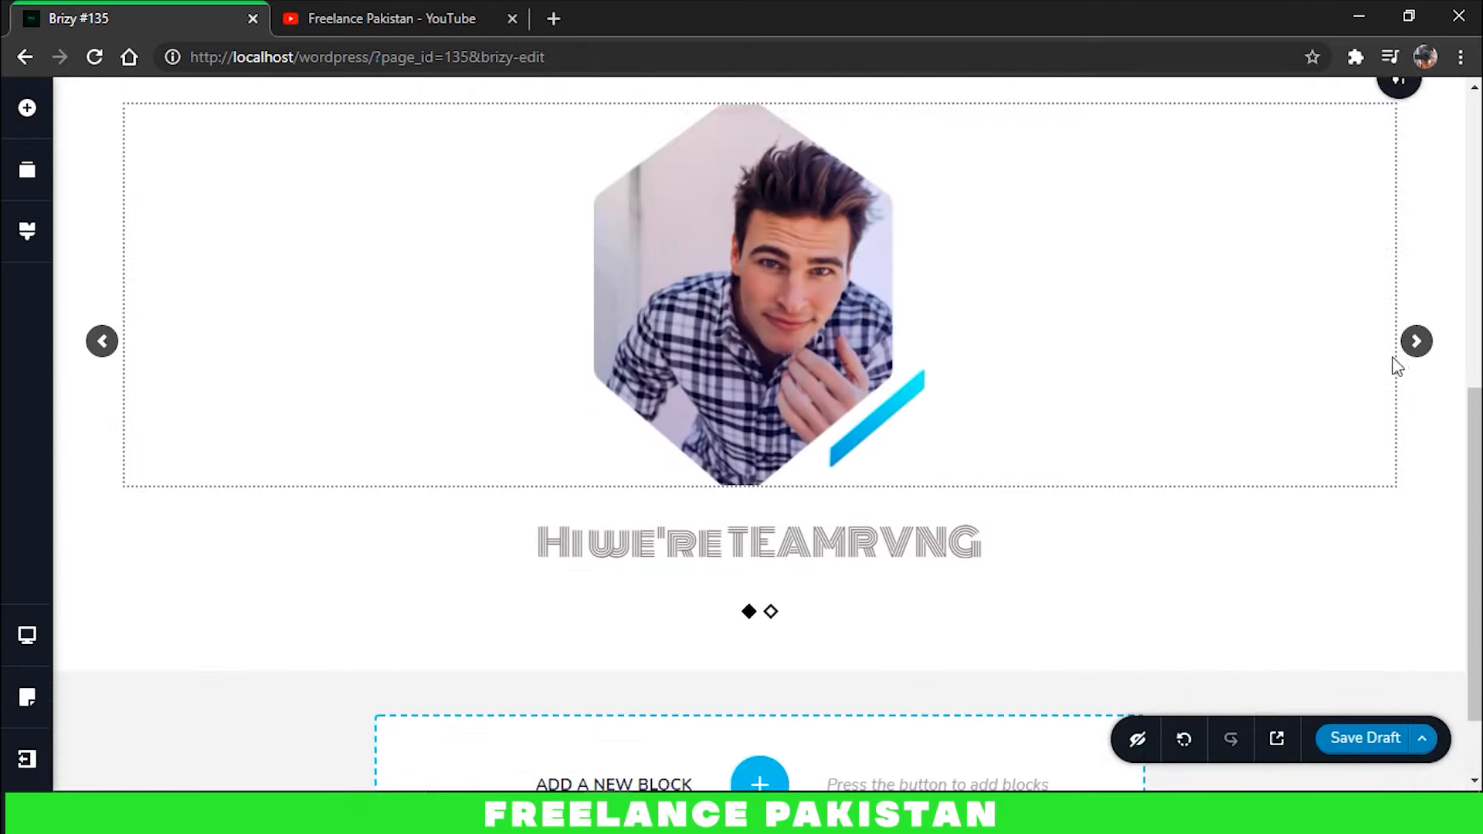
{"action": "left_click", "coordinate": [1416, 340]}
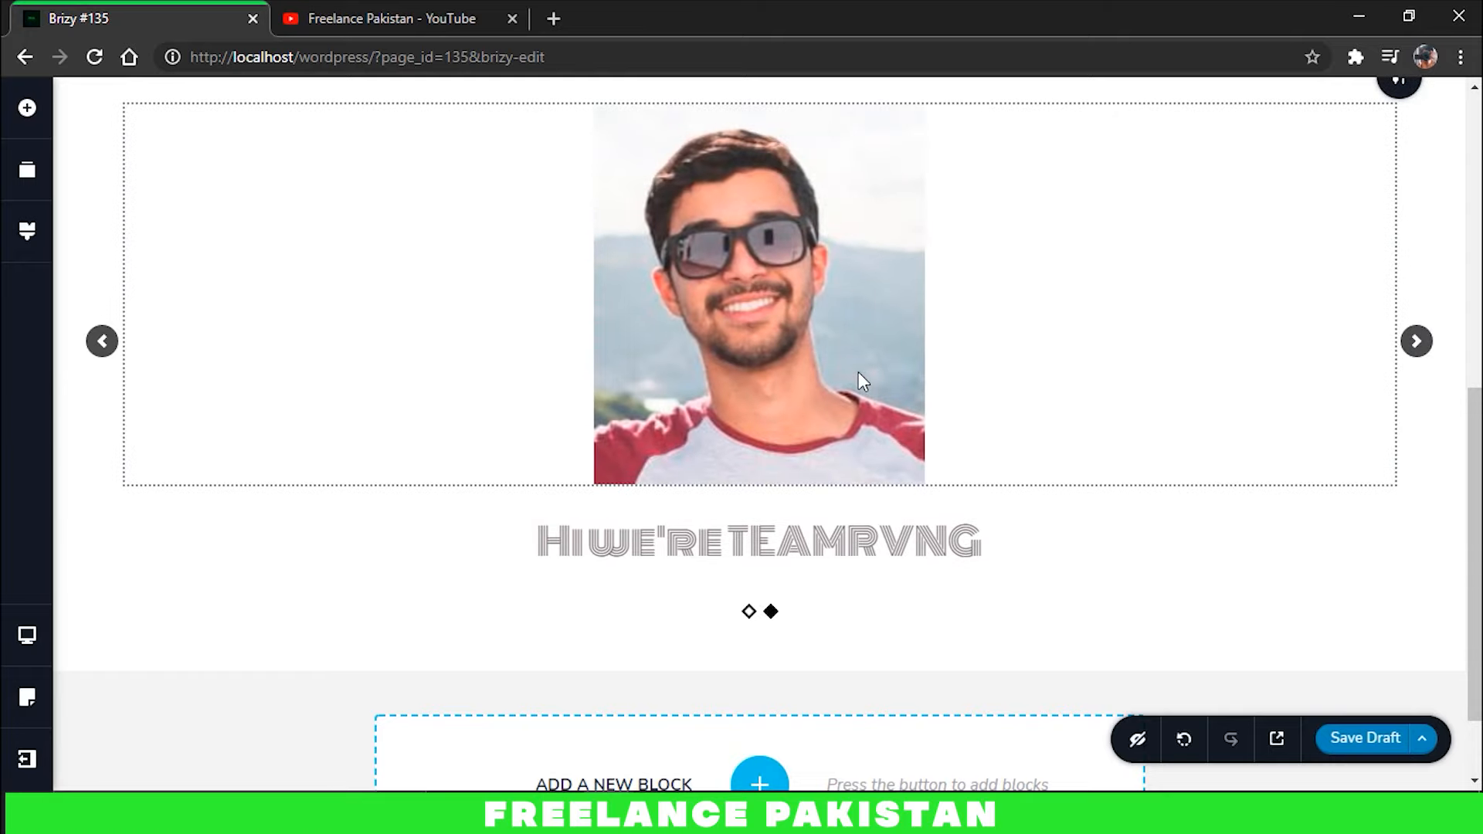
{"action": "left_click", "coordinate": [925, 549]}
{"action": "double_click", "coordinate": [926, 550]}
{"action": "left_click", "coordinate": [988, 546]}
{"action": "type", "text": "PK"}
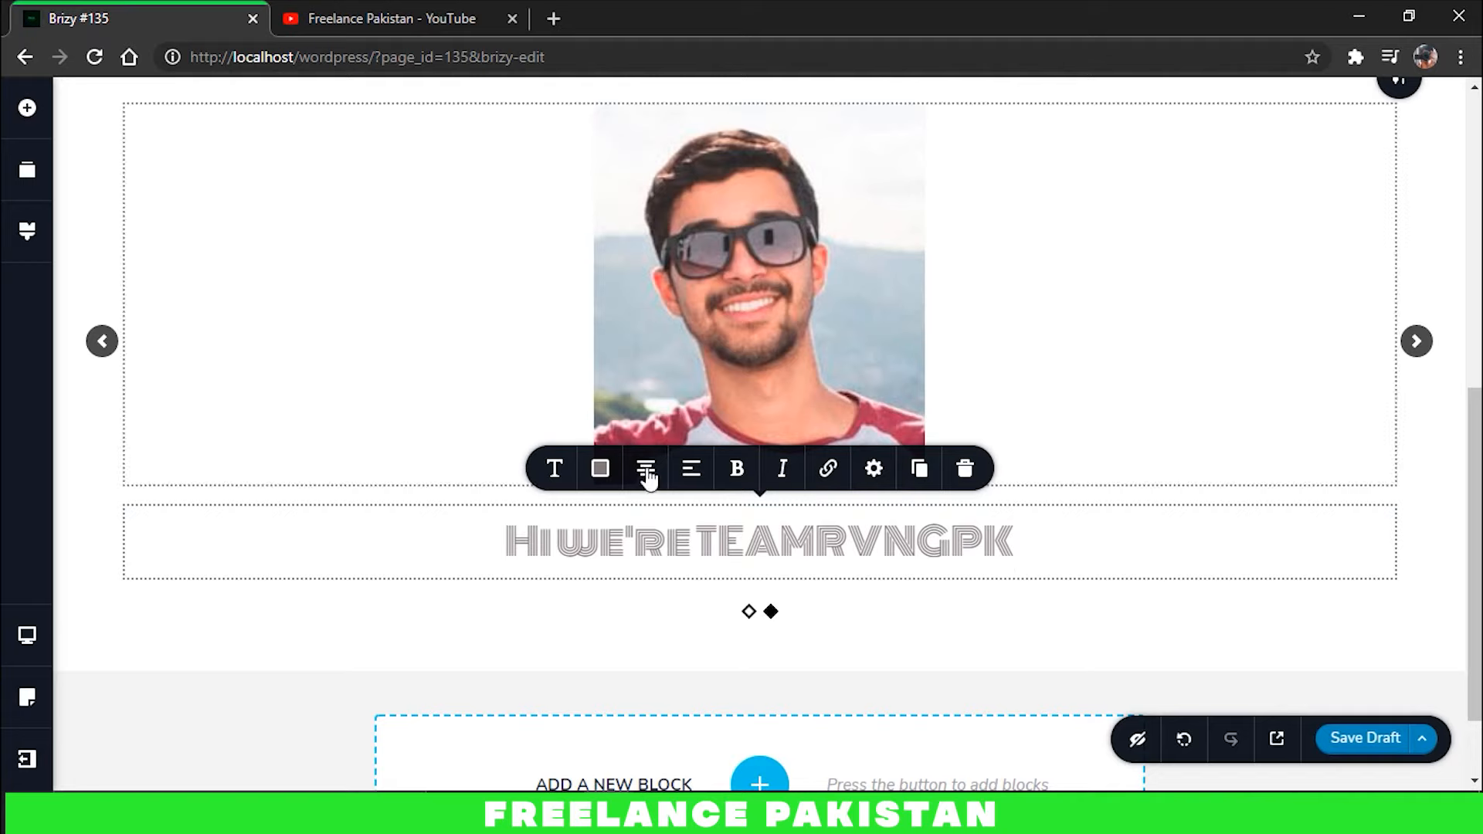
- Recolour the second slide's heading pink and switch between the slides to compare them
{"action": "left_click", "coordinate": [606, 468]}
{"action": "left_click_drag", "start_coordinate": [622, 255], "coordinate": [644, 201]}
{"action": "left_click", "coordinate": [678, 230]}
{"action": "left_click", "coordinate": [1277, 358]}
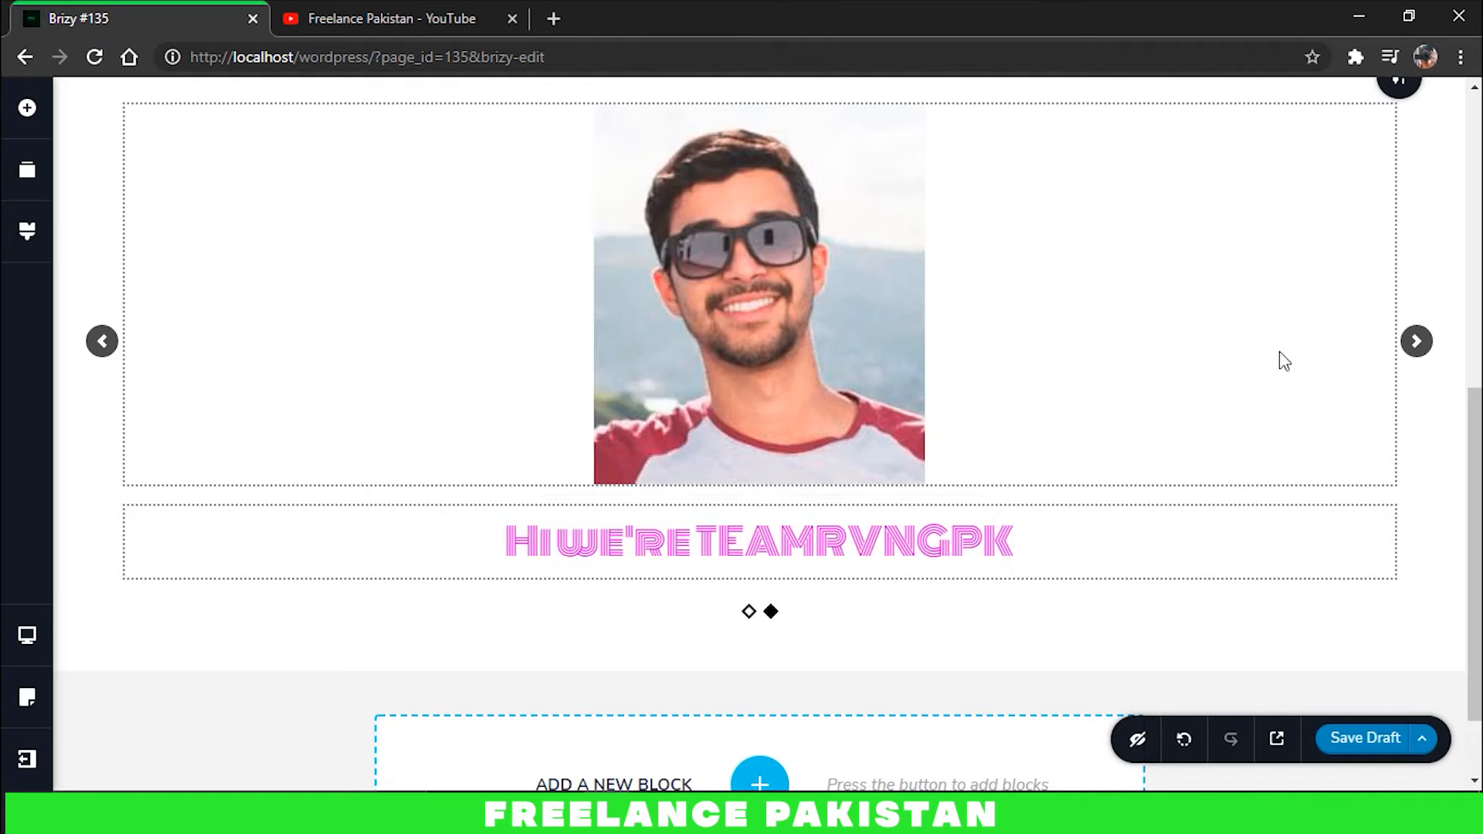
{"action": "left_click", "coordinate": [1423, 357]}
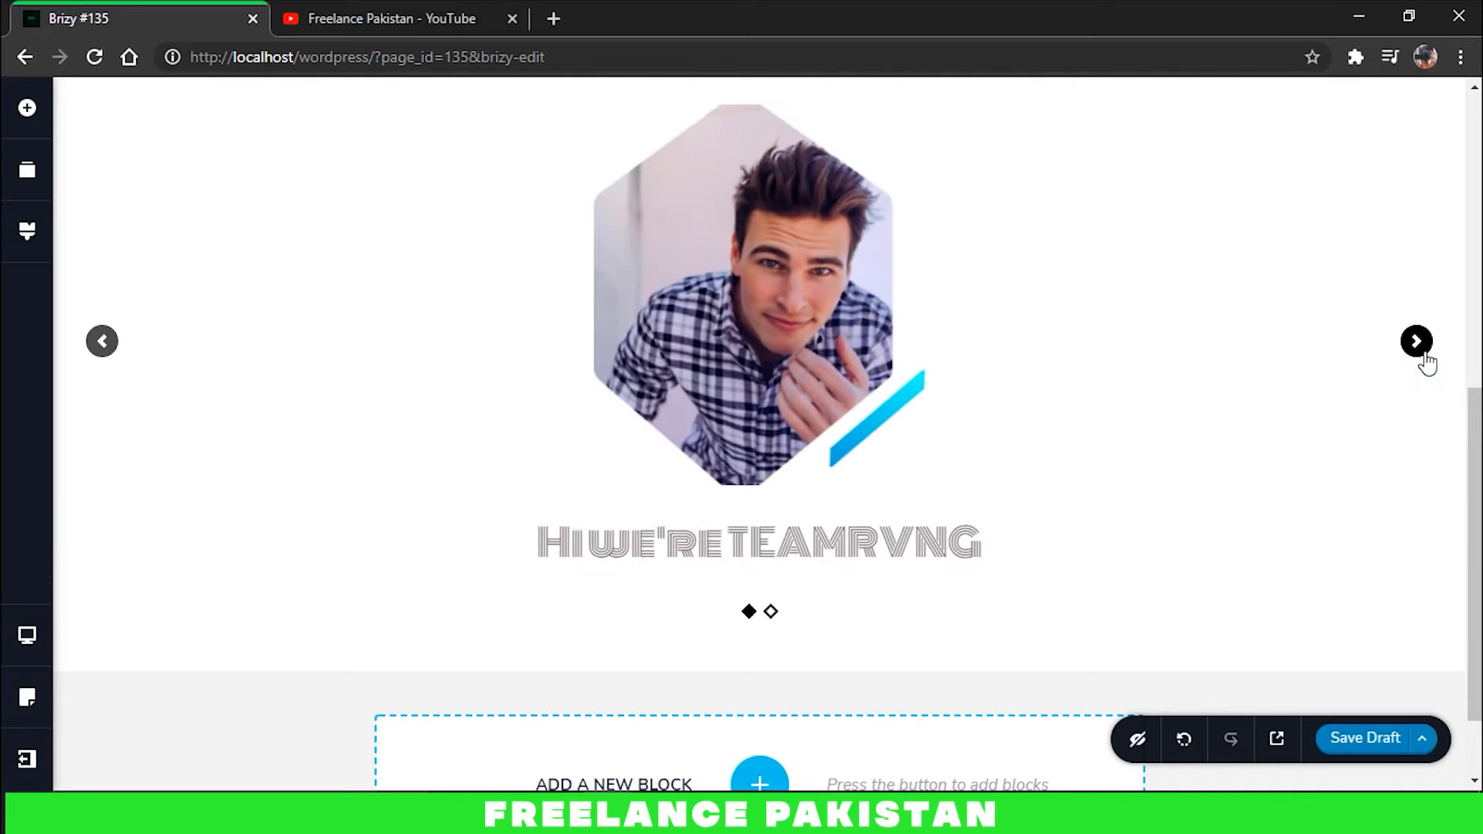
{"action": "left_click", "coordinate": [1423, 357]}
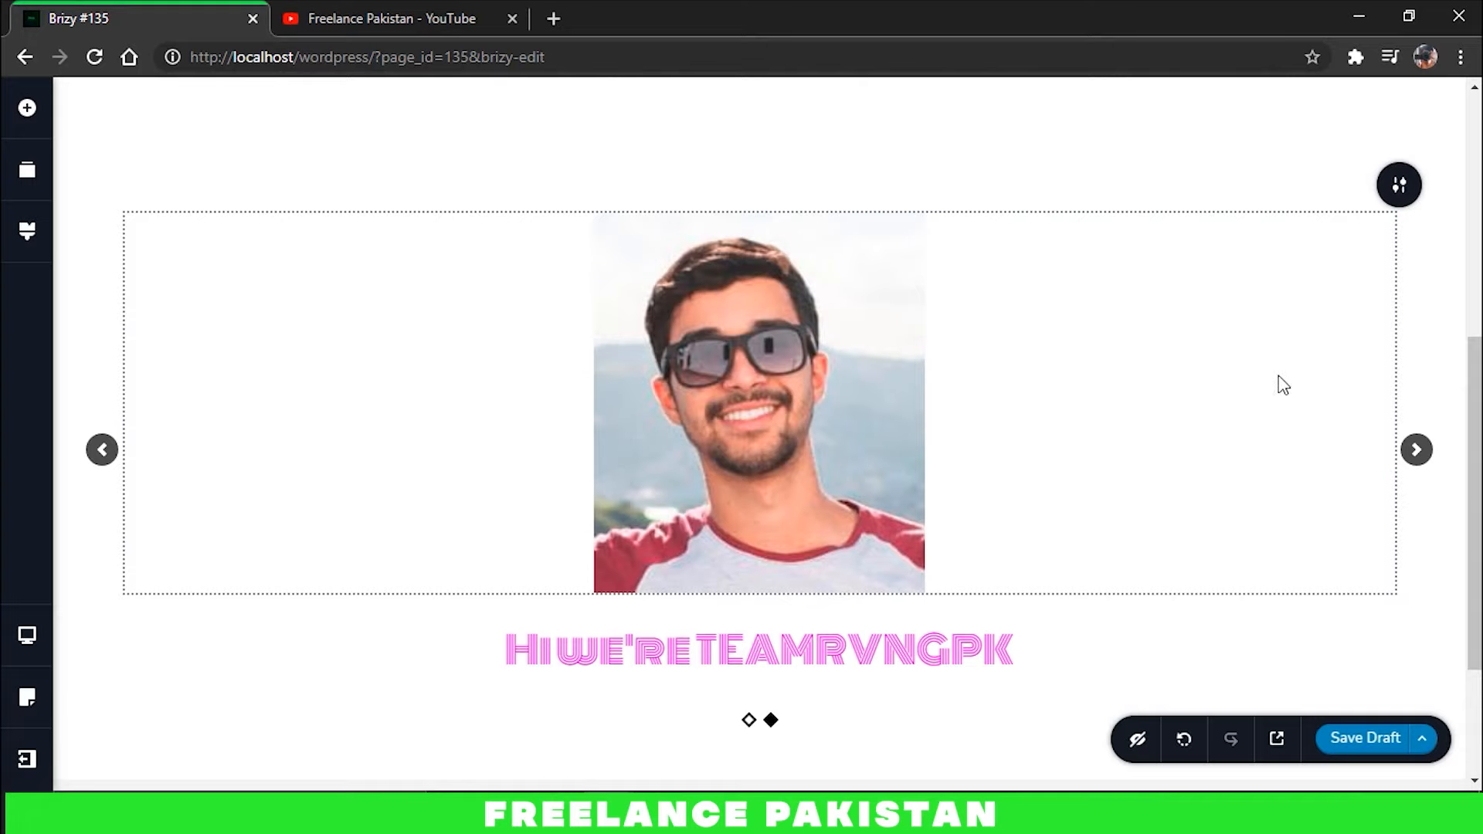
- Add the dark-style "Want to work together?" block from Kit #1 below the slider
{"action": "scroll", "coordinate": [1314, 403], "scroll_direction": "down", "scroll_amount": 3}
{"action": "left_click", "coordinate": [761, 677]}
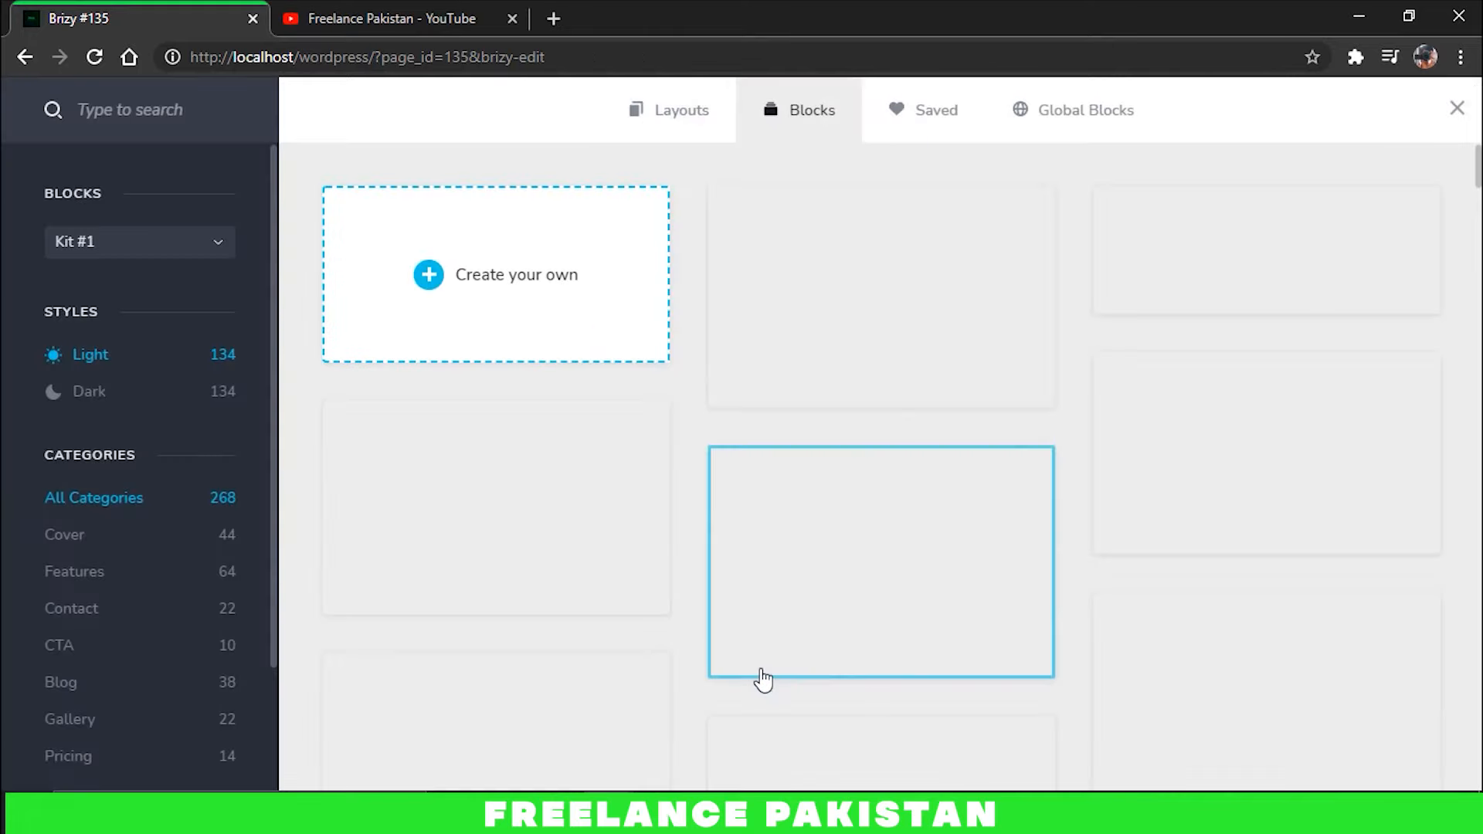
{"action": "left_click", "coordinate": [91, 394]}
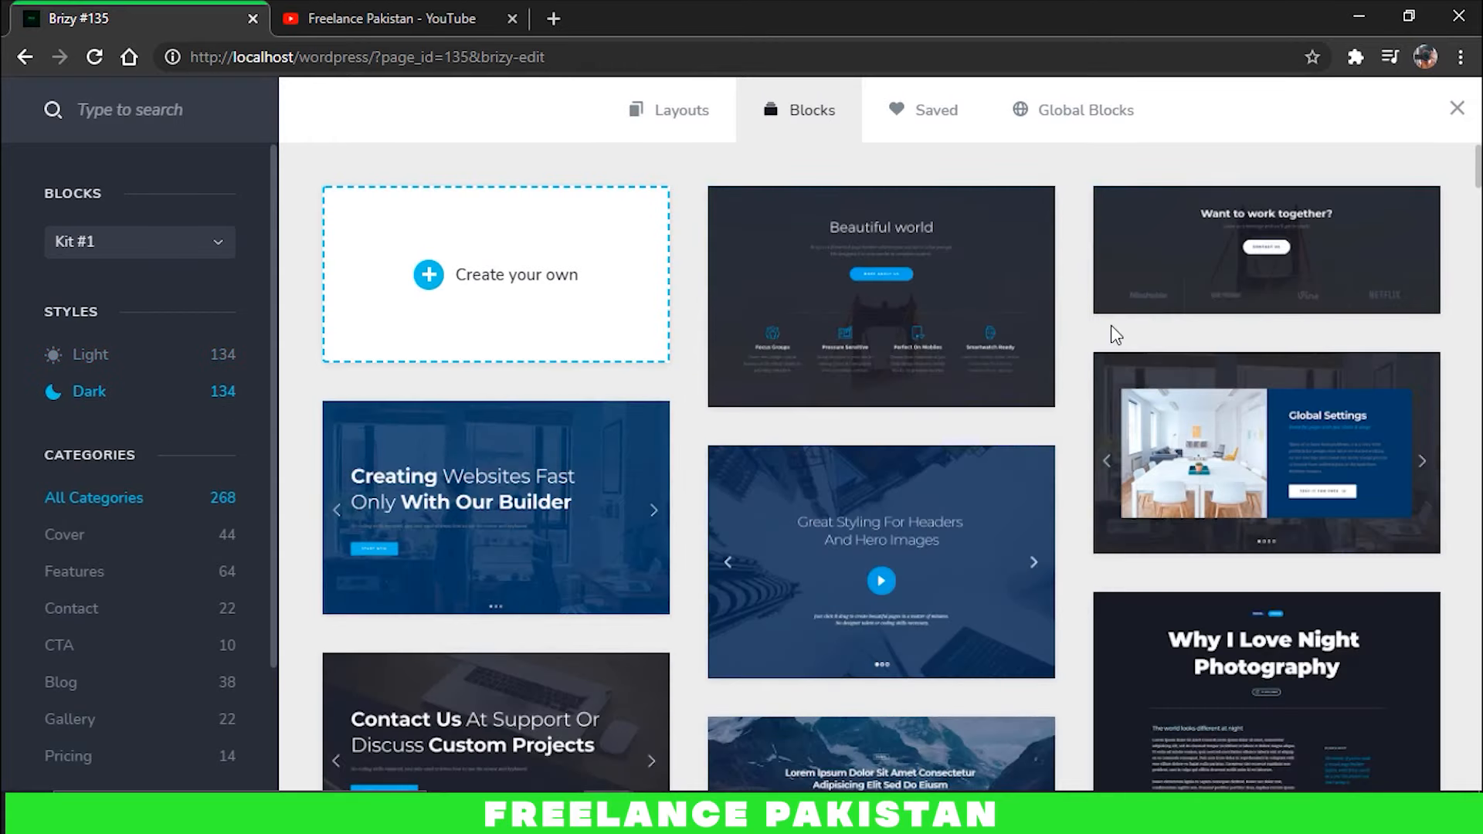
{"action": "left_click", "coordinate": [1119, 278]}
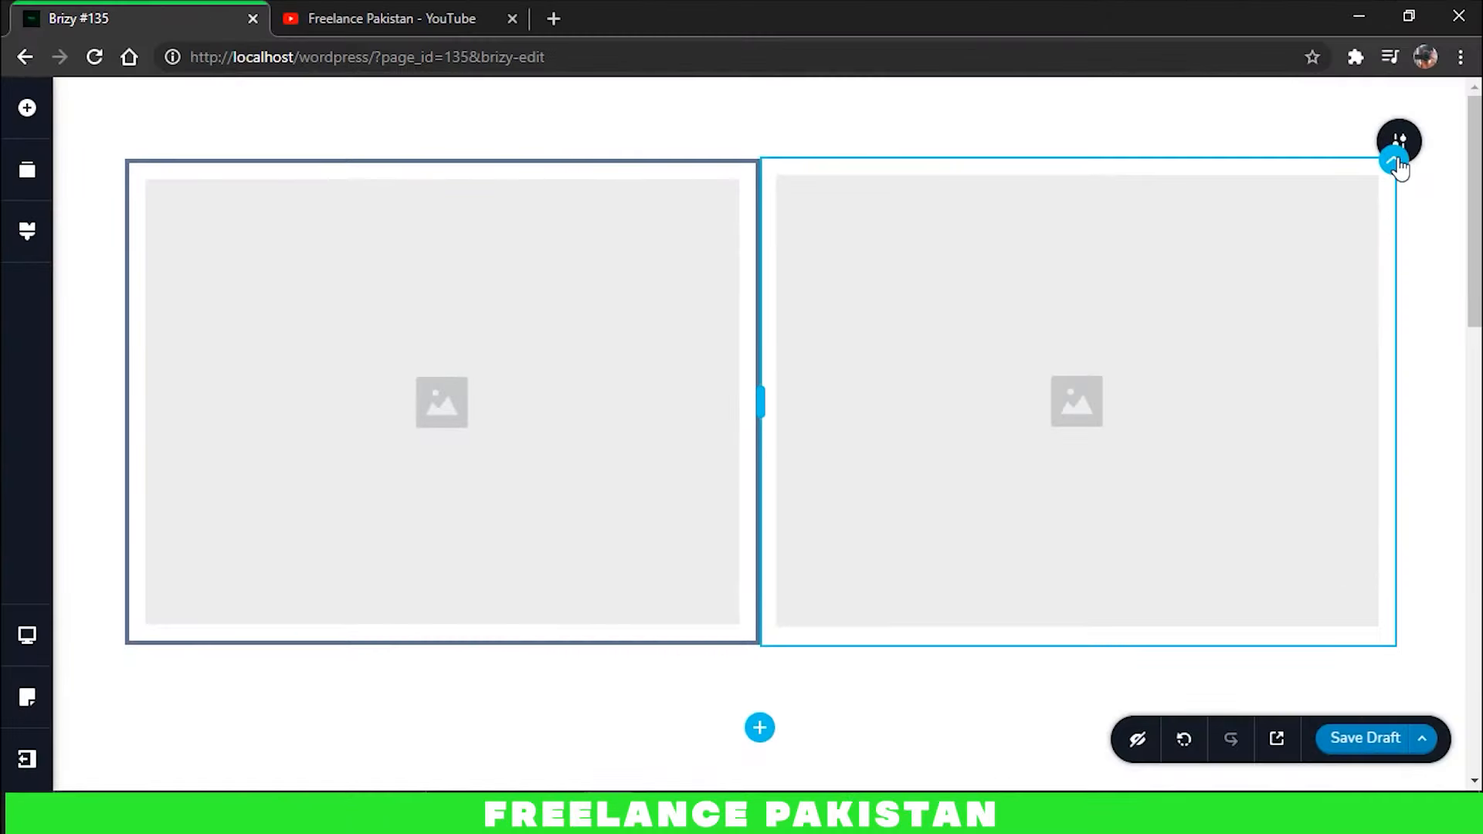
- Delete both image placeholder columns from the first block of the page
{"action": "left_click", "coordinate": [1395, 162]}
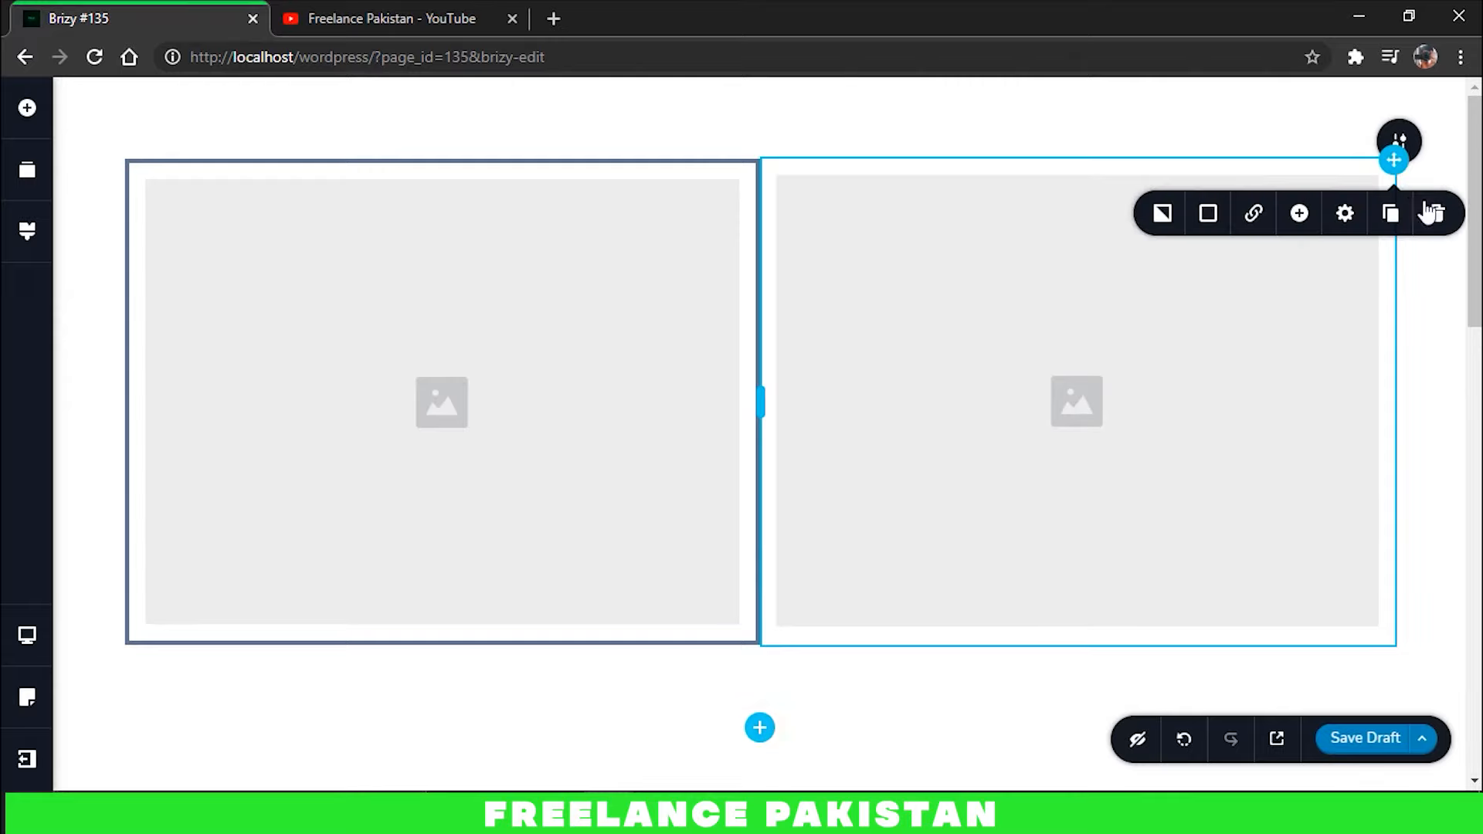
{"action": "left_click", "coordinate": [1433, 214]}
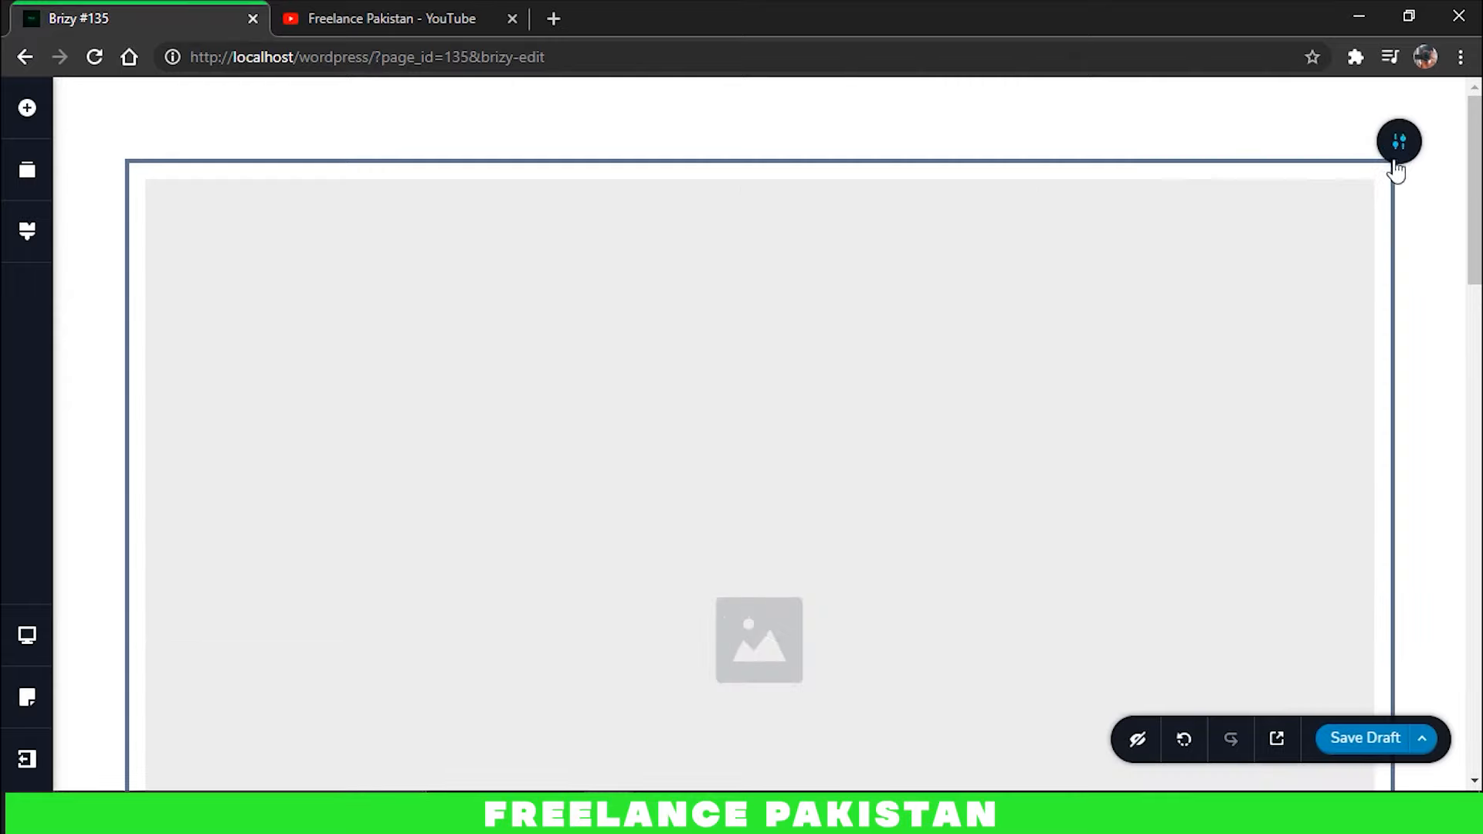
{"action": "left_click", "coordinate": [1435, 214]}
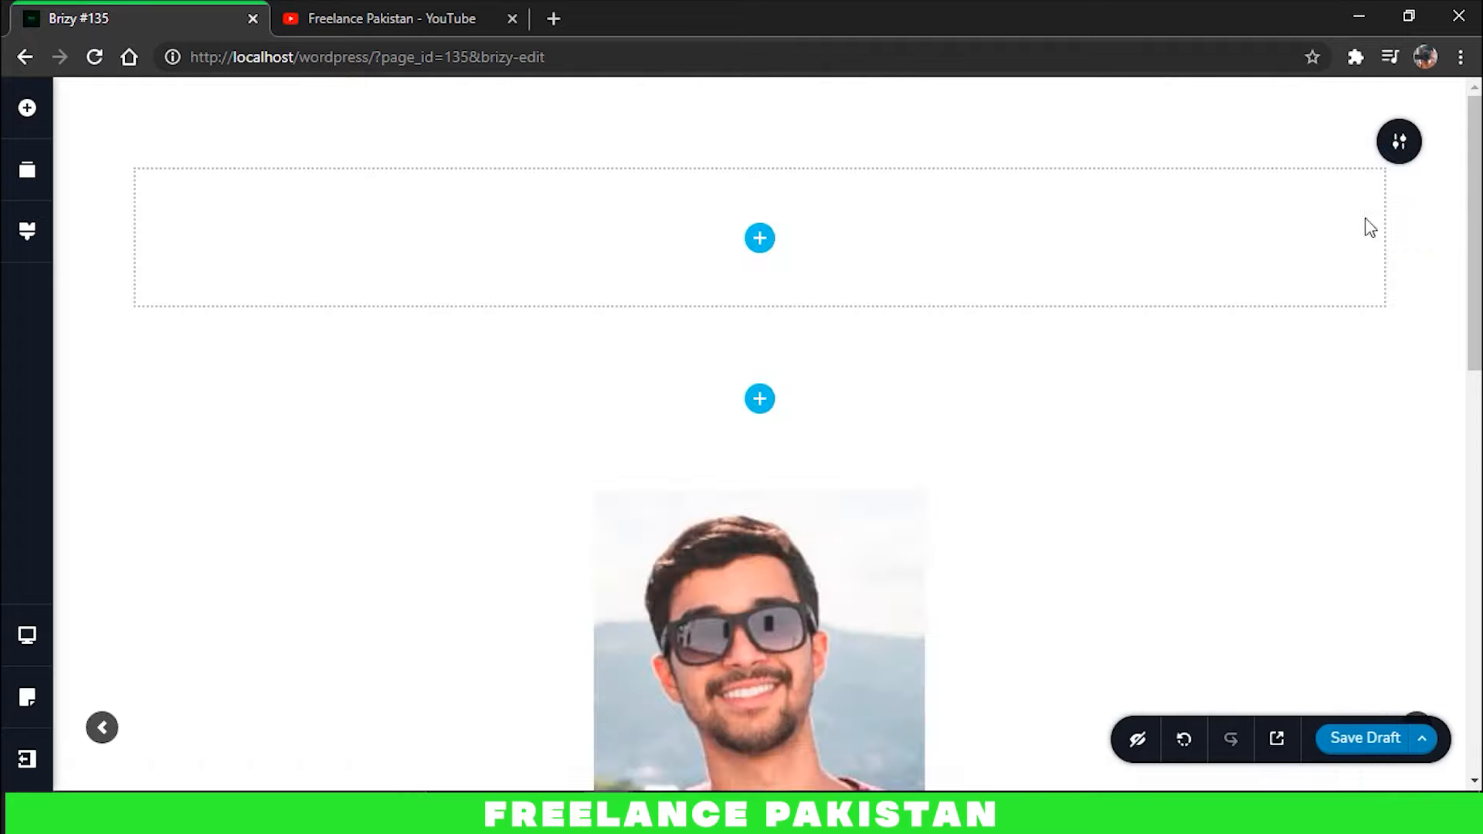
- Import the Homepage layout of the free AppSide template at the end of the page
{"action": "scroll", "coordinate": [1135, 209], "scroll_direction": "down", "scroll_amount": 15}
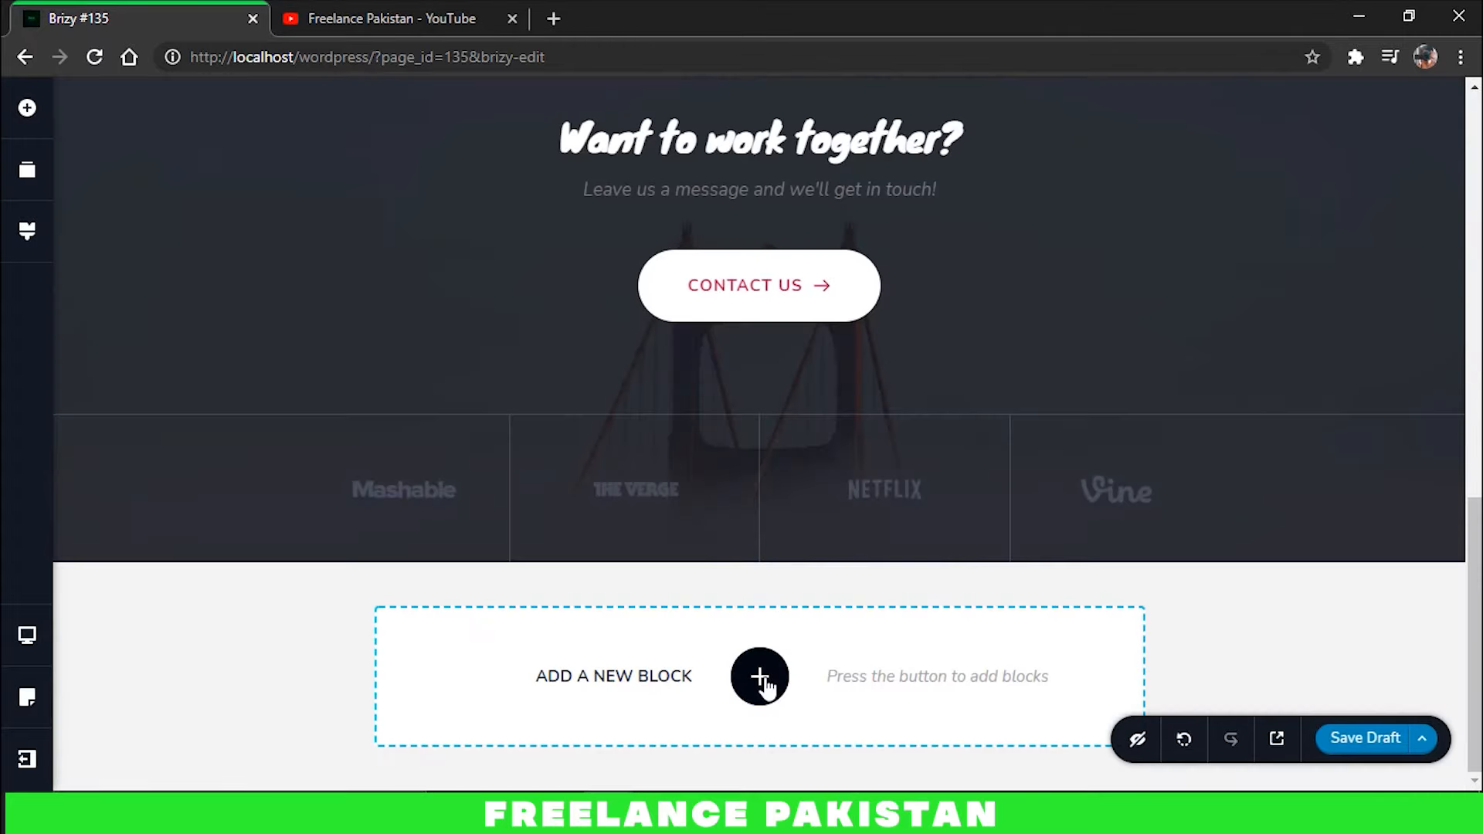
{"action": "left_click", "coordinate": [758, 675]}
{"action": "left_click", "coordinate": [689, 110]}
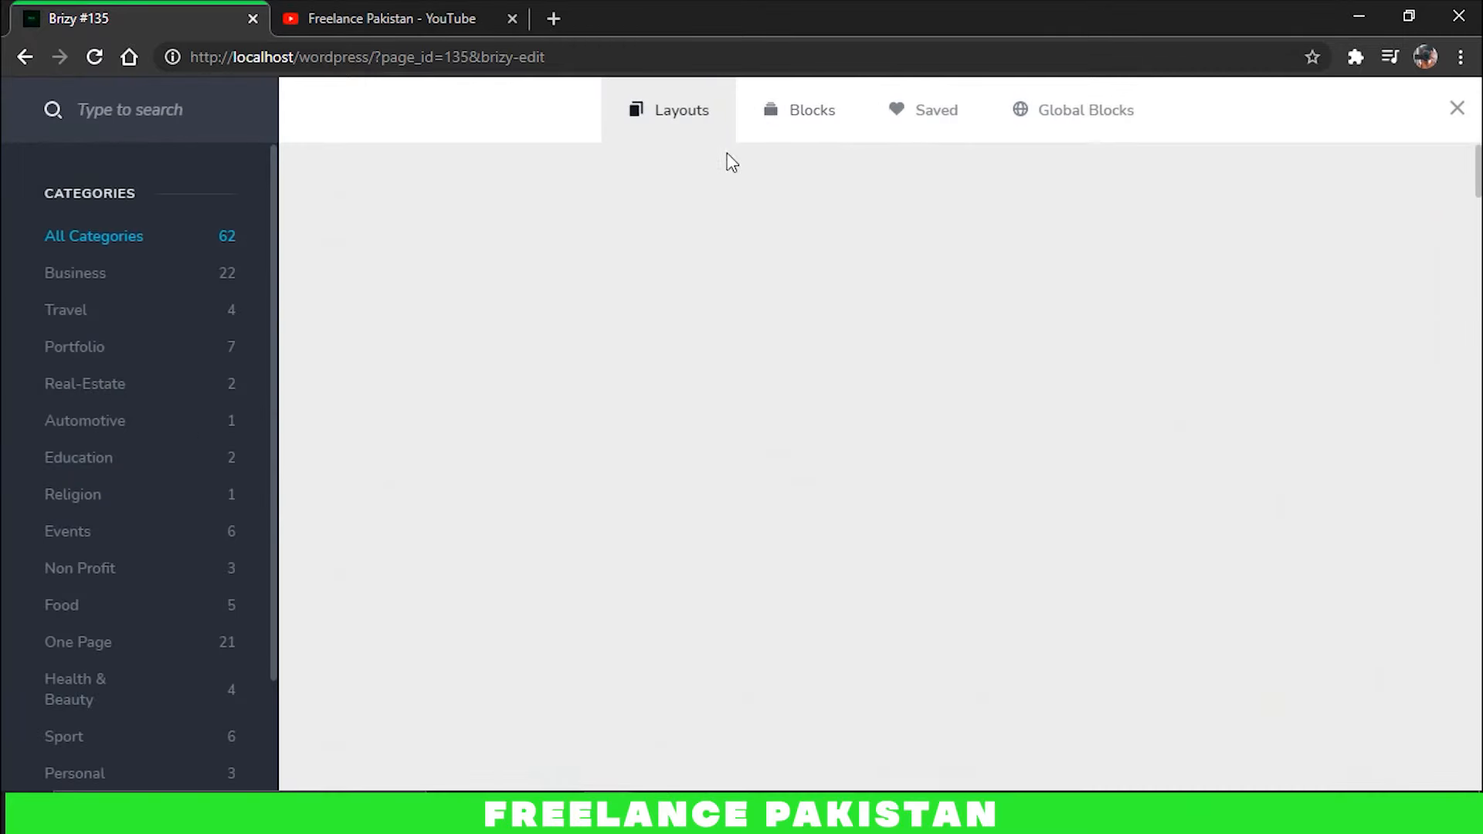
{"action": "scroll", "coordinate": [618, 332], "scroll_direction": "down", "scroll_amount": 12}
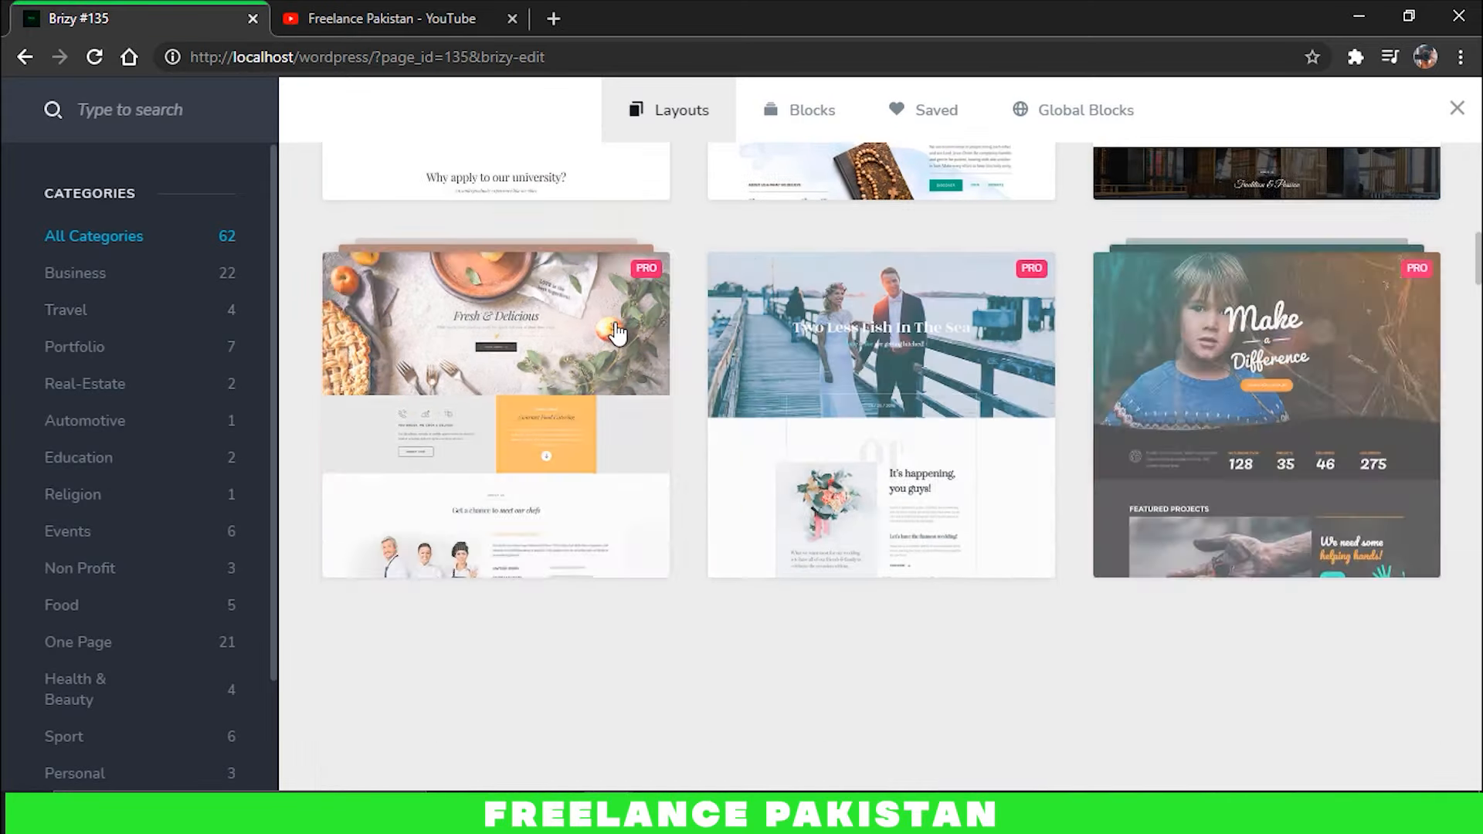
{"action": "scroll", "coordinate": [60, 734], "scroll_direction": "down", "scroll_amount": 2}
{"action": "left_click", "coordinate": [60, 772]}
{"action": "scroll", "coordinate": [1019, 556], "scroll_direction": "up", "scroll_amount": 8}
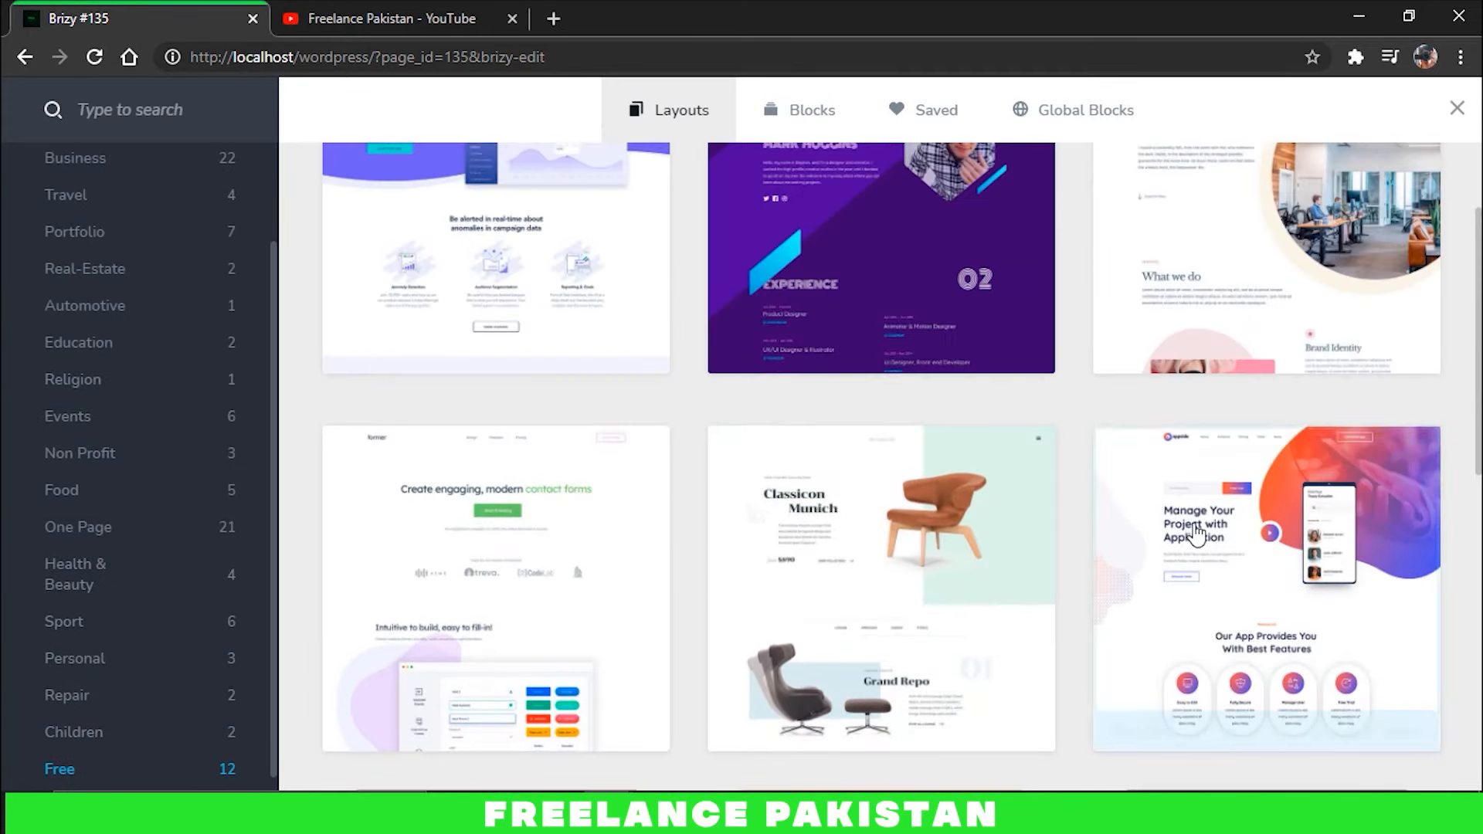
{"action": "left_click", "coordinate": [1354, 676]}
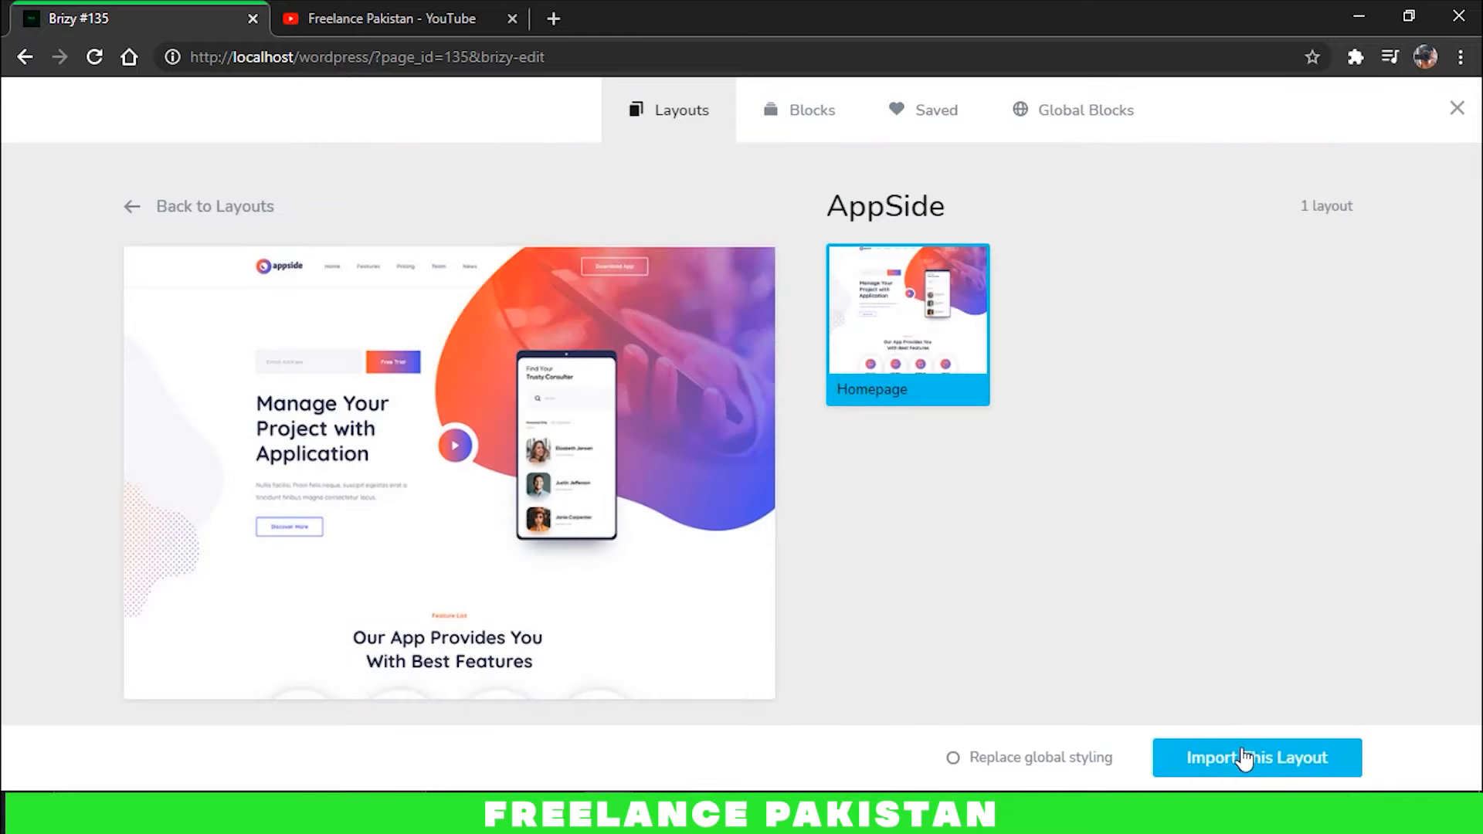
{"action": "left_click", "coordinate": [1243, 759]}
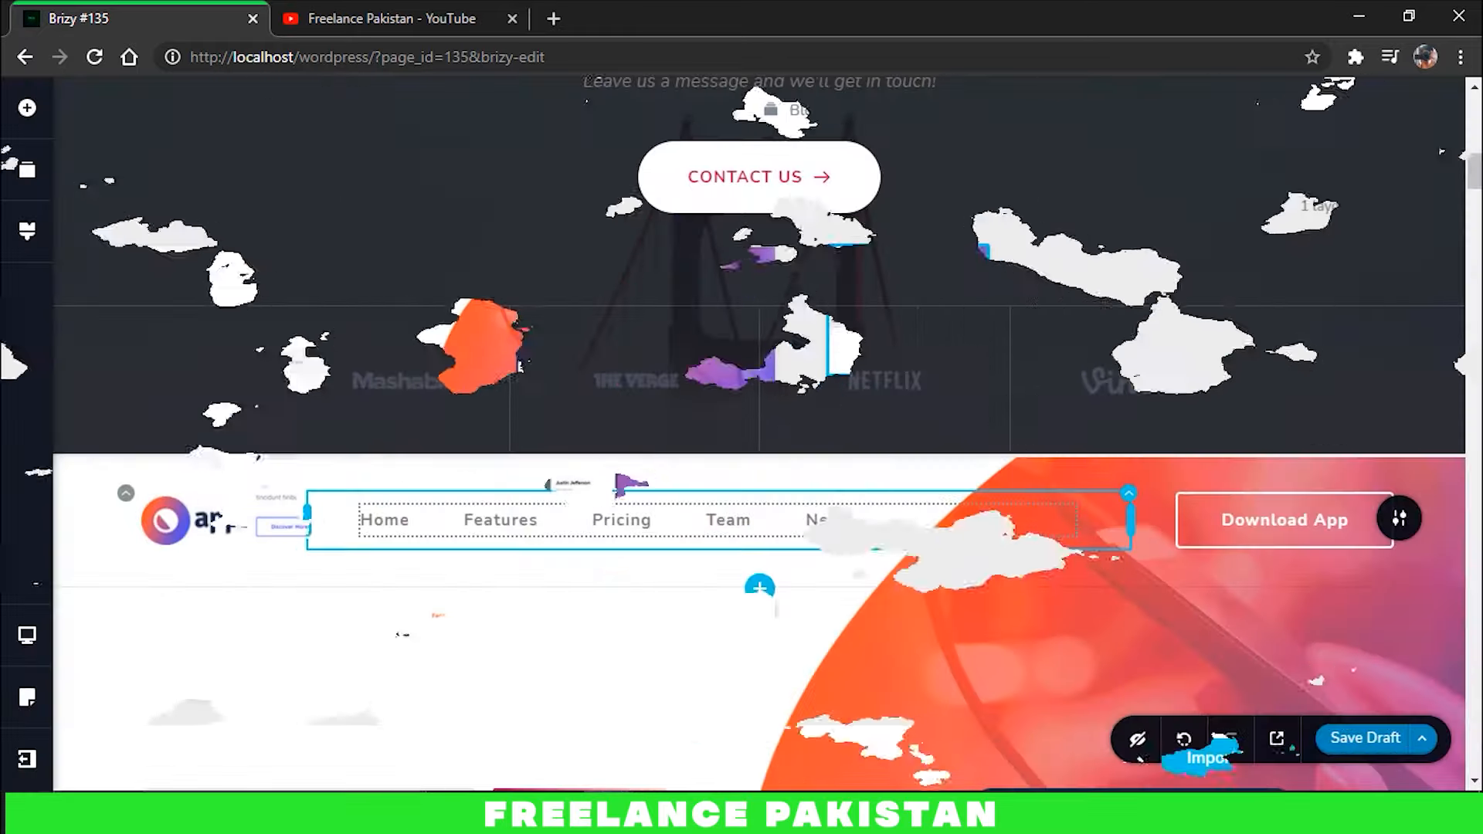
- Change the page's global style to Overpass and review the restyled AppSide sections
{"action": "scroll", "coordinate": [1081, 488], "scroll_direction": "up", "scroll_amount": 4}
{"action": "scroll", "coordinate": [1097, 479], "scroll_direction": "down", "scroll_amount": 17}
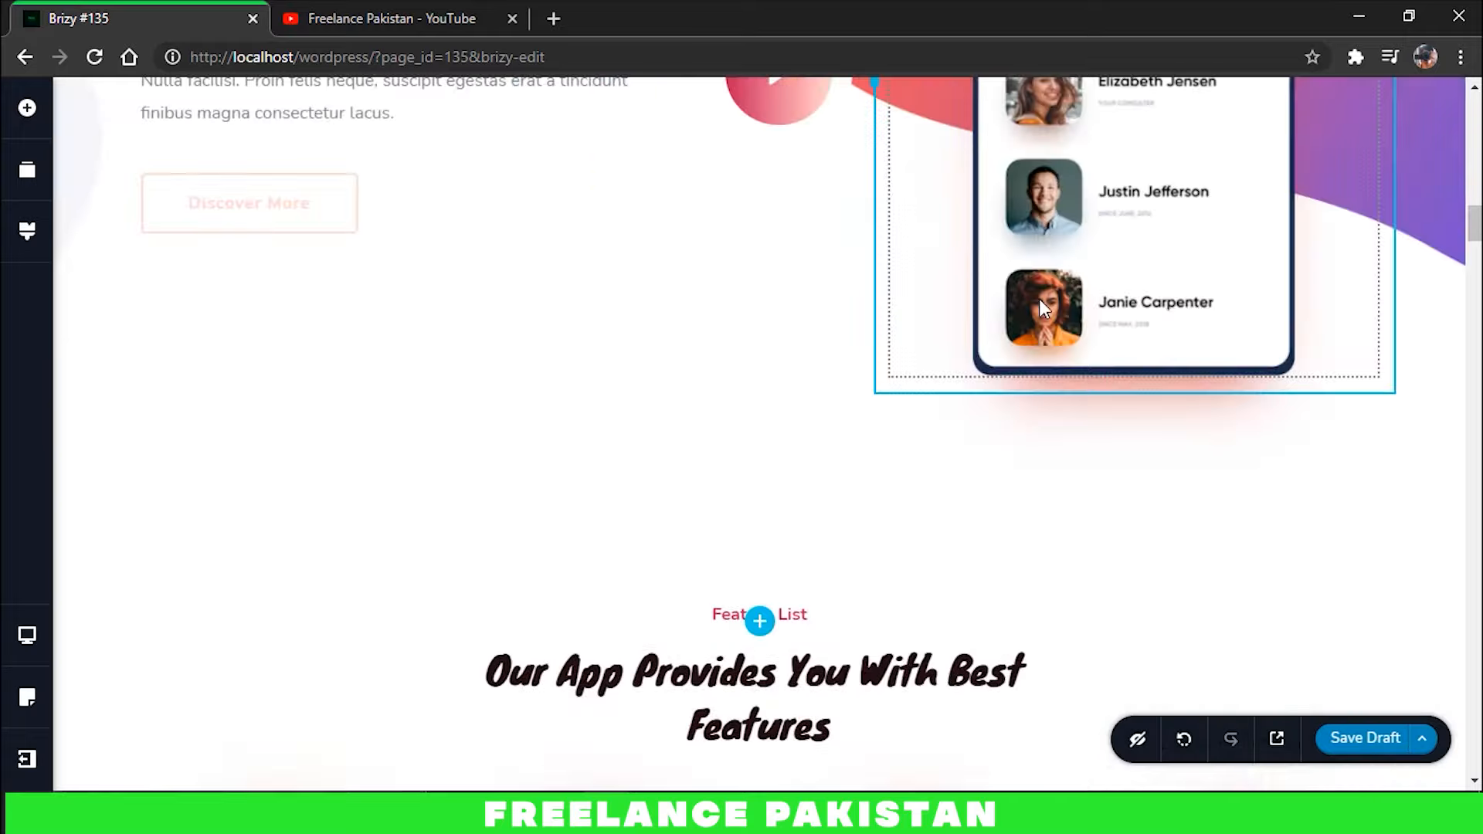
{"action": "scroll", "coordinate": [1027, 320], "scroll_direction": "down", "scroll_amount": 3}
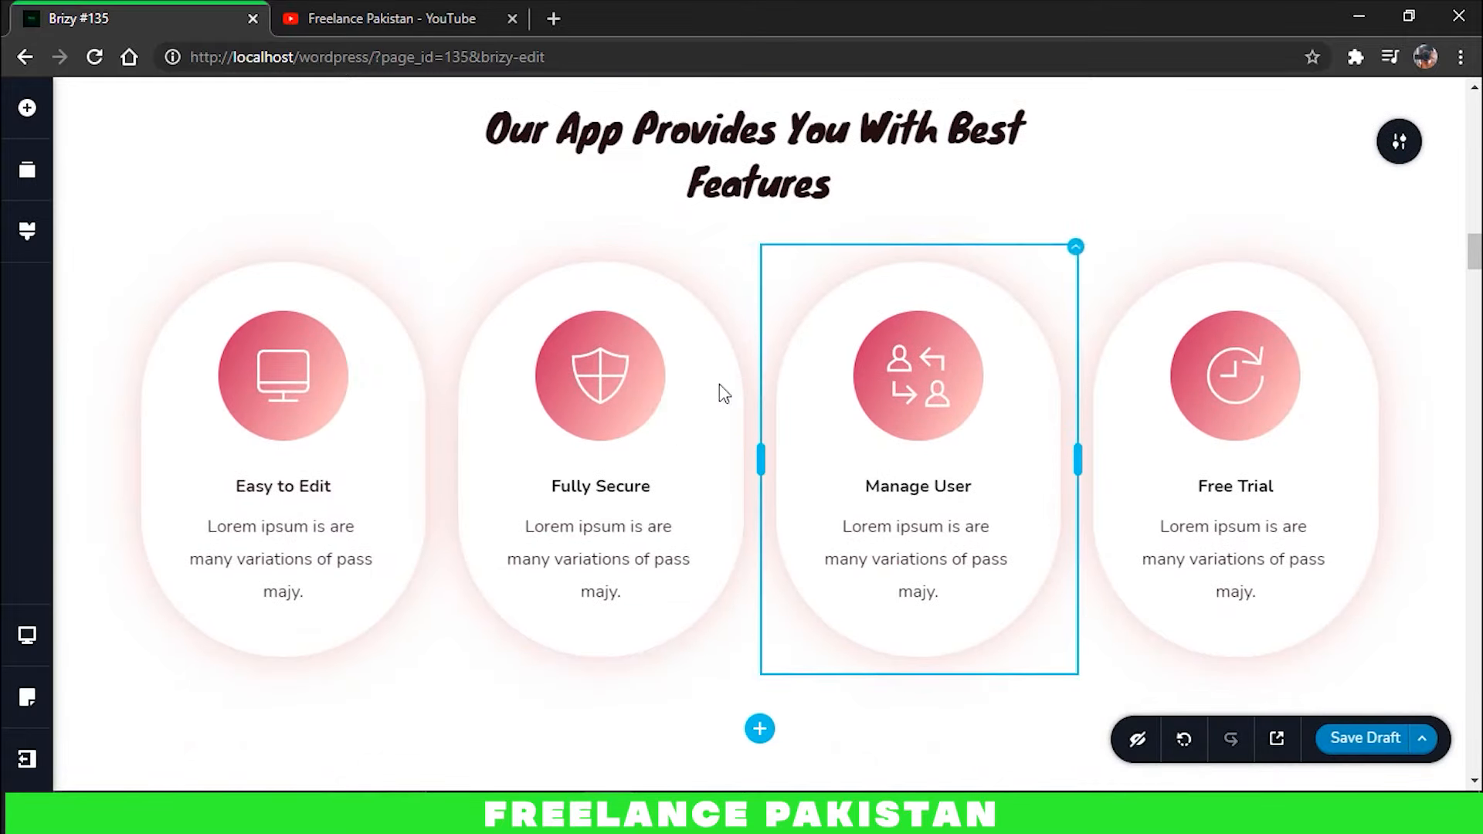
{"action": "left_click", "coordinate": [27, 239]}
{"action": "left_click", "coordinate": [142, 199]}
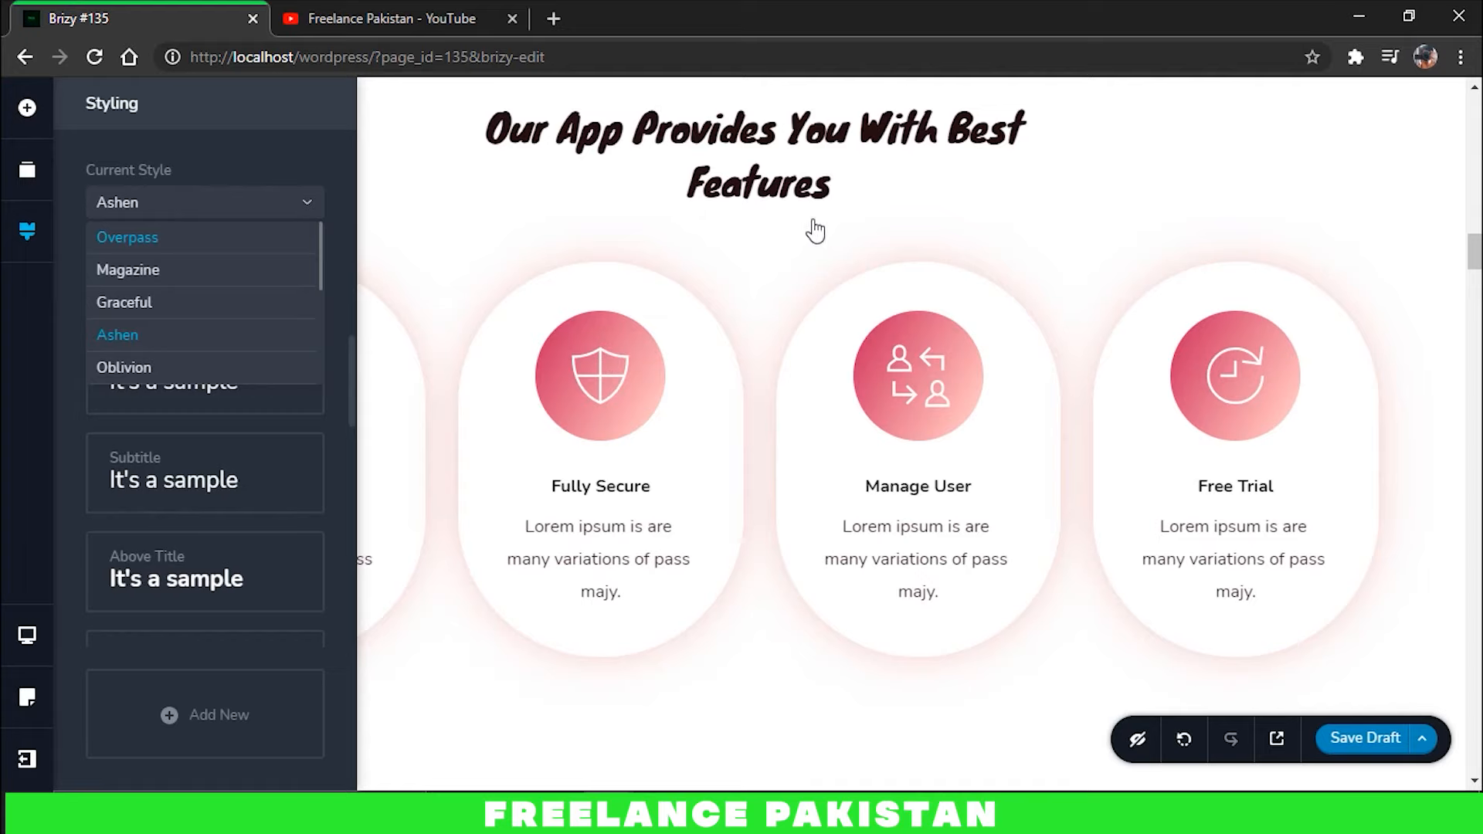
{"action": "left_click", "coordinate": [185, 237]}
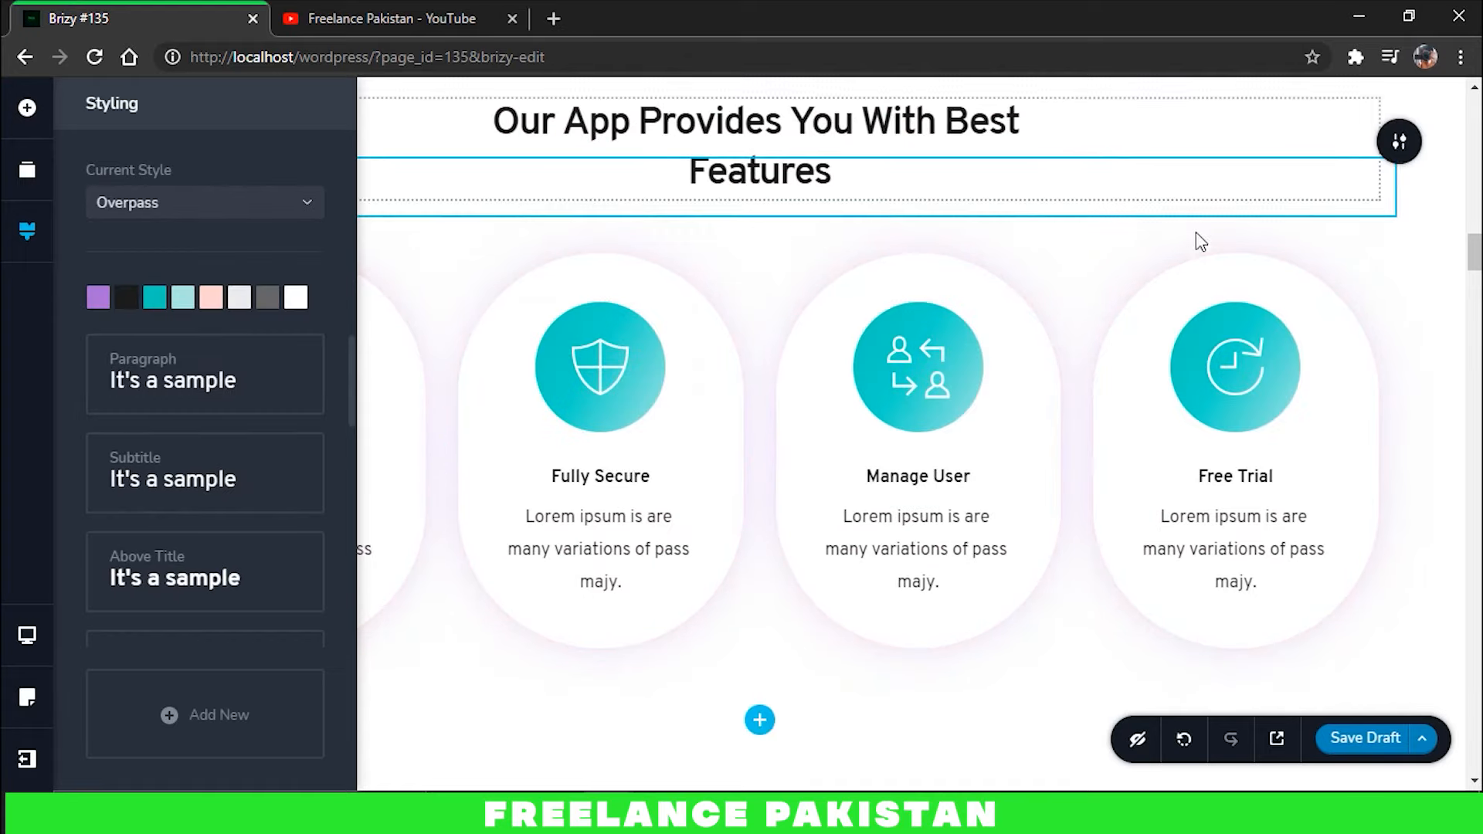
{"action": "left_click", "coordinate": [1072, 246]}
{"action": "scroll", "coordinate": [976, 348], "scroll_direction": "down", "scroll_amount": 14}
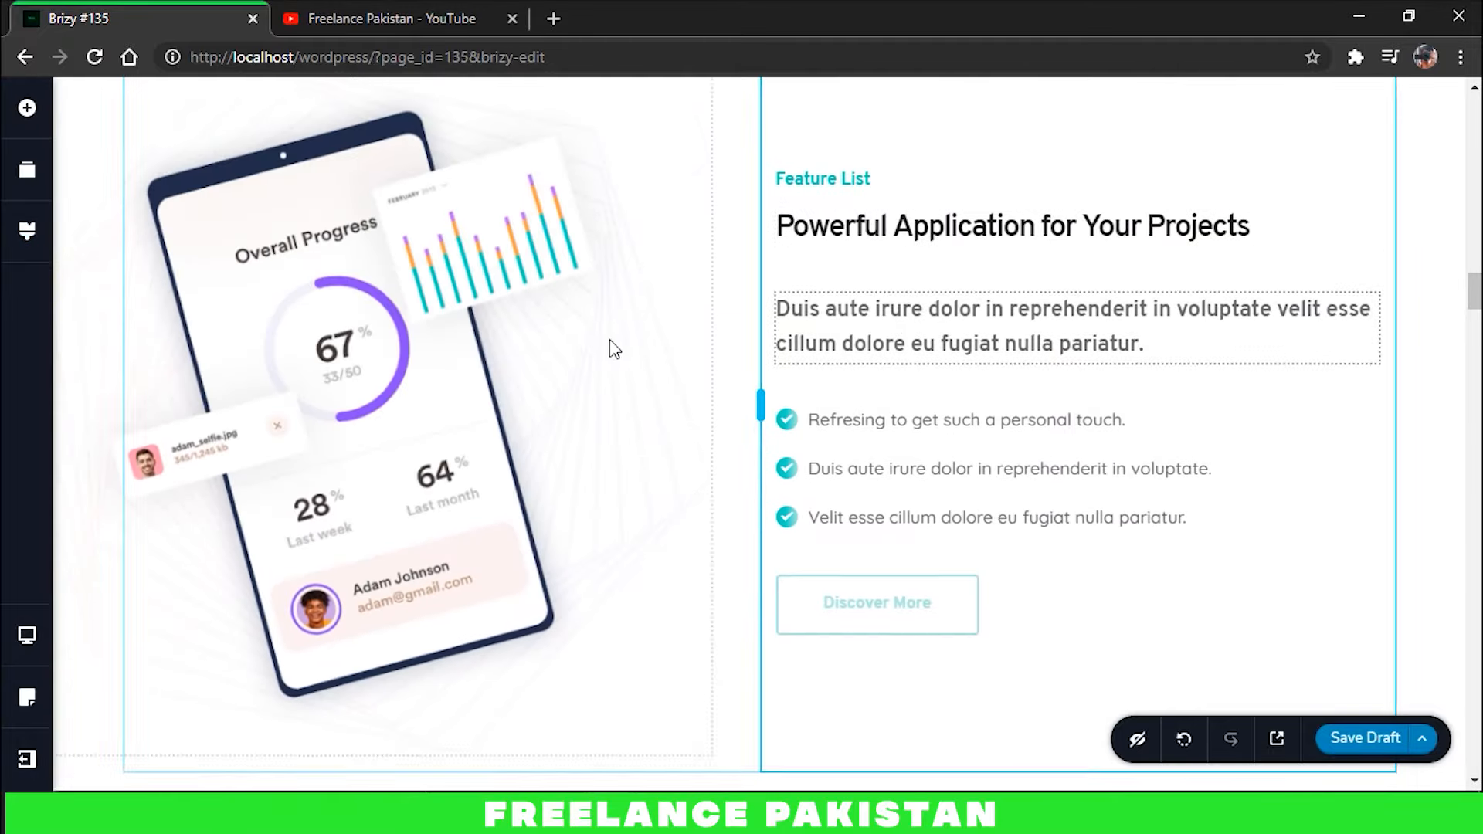
{"action": "scroll", "coordinate": [879, 335], "scroll_direction": "down", "scroll_amount": 5}
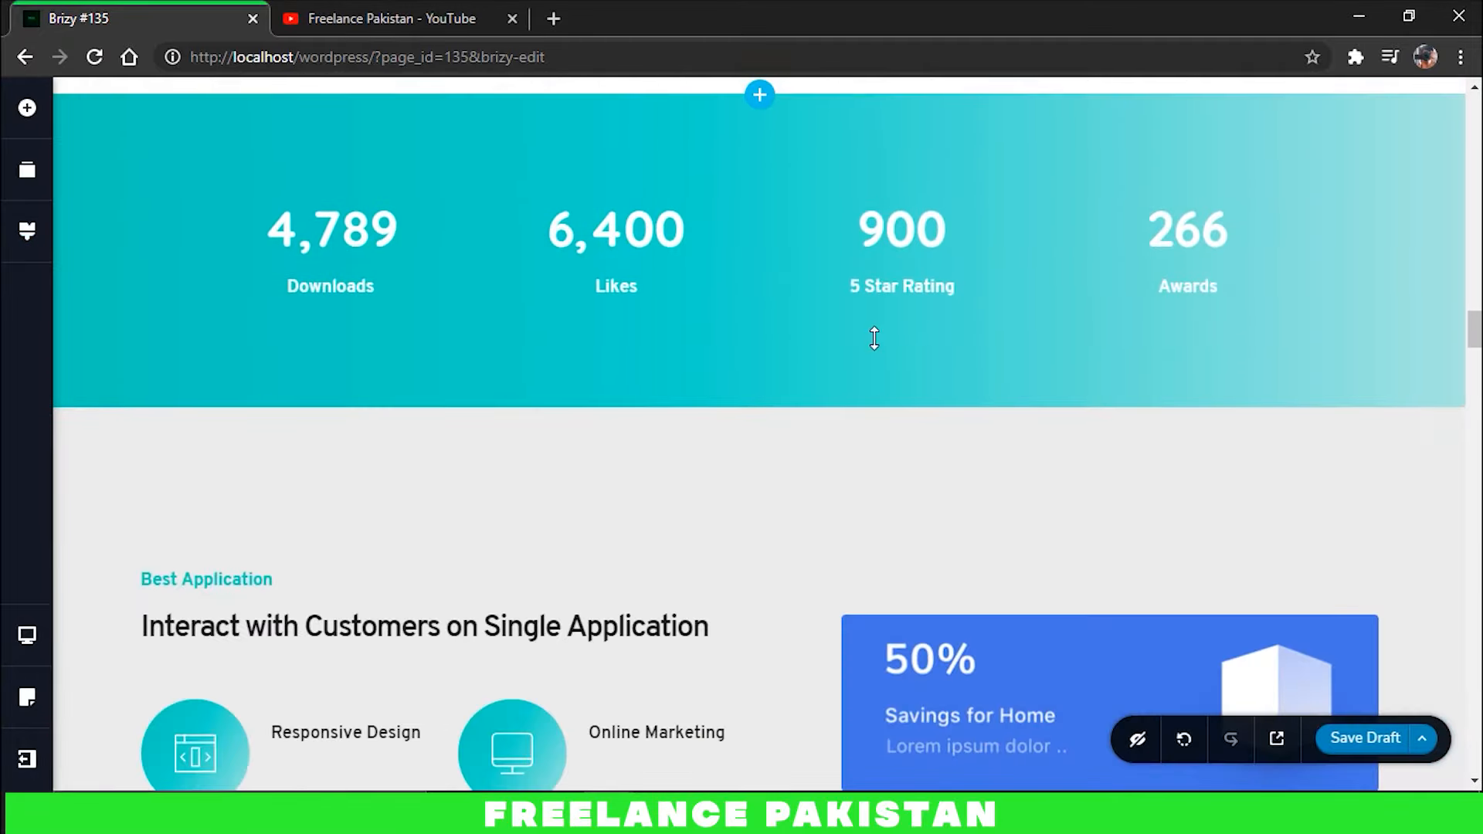
{"action": "scroll", "coordinate": [874, 340], "scroll_direction": "down", "scroll_amount": 8}
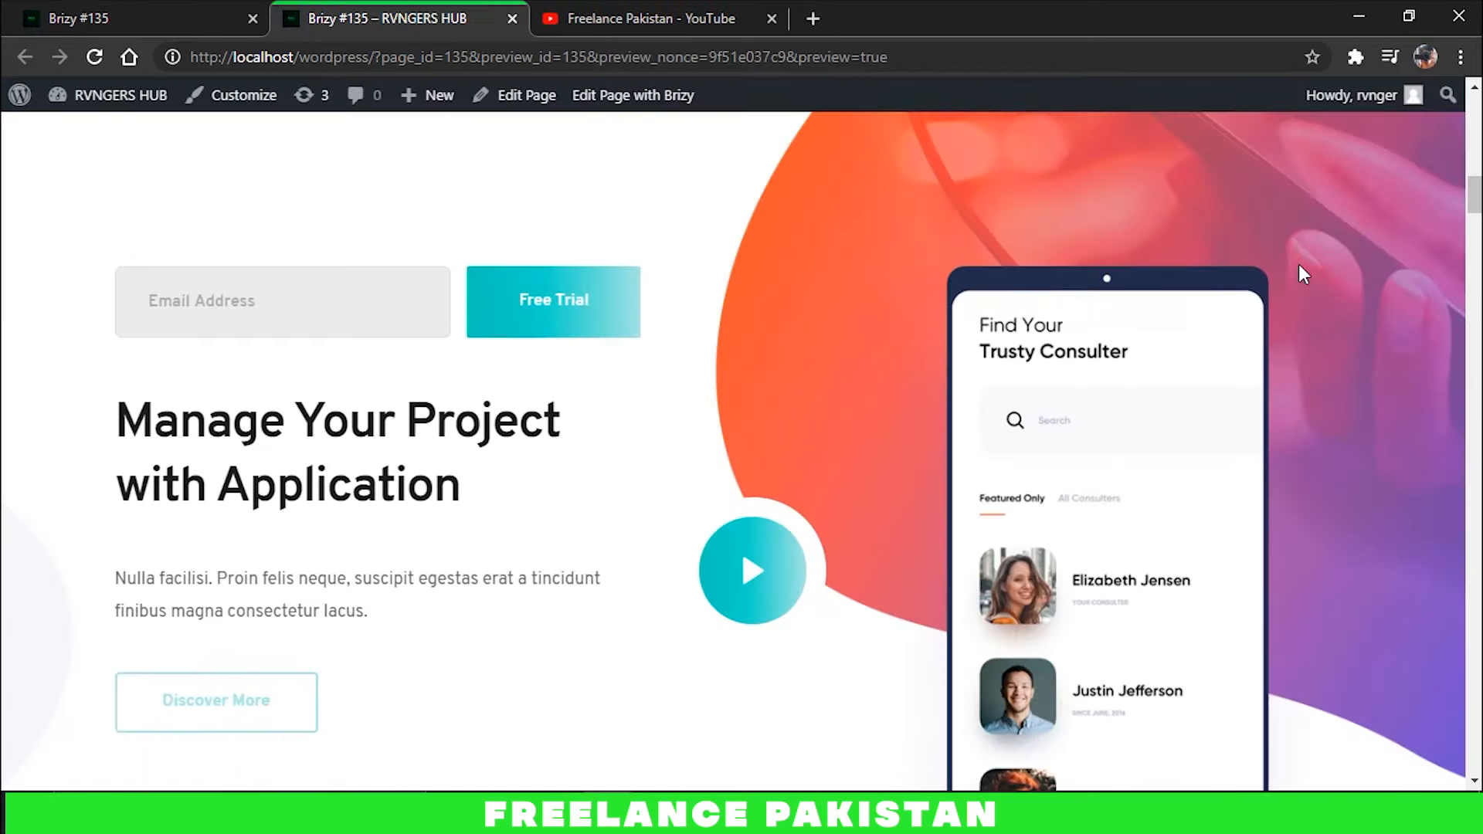